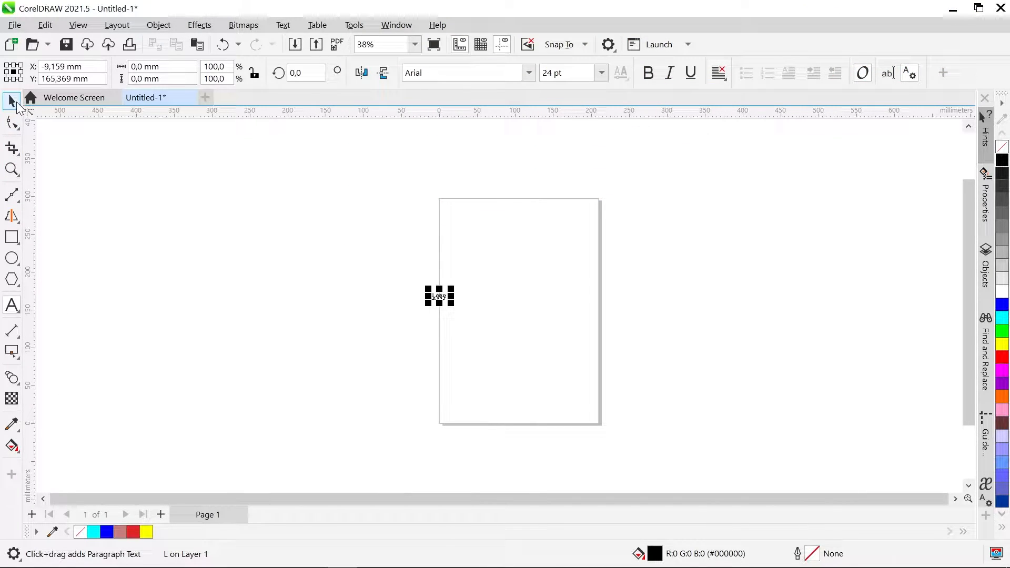
# Step: Enlarge the "Love" text proportionally to about 171 mm wide and 61 mm high
pyautogui.hotkey('ctrl', 'space')
pyautogui.moveTo(454, 287); pyautogui.dragTo(571, 203)
pyautogui.scroll(2, 557, 279)
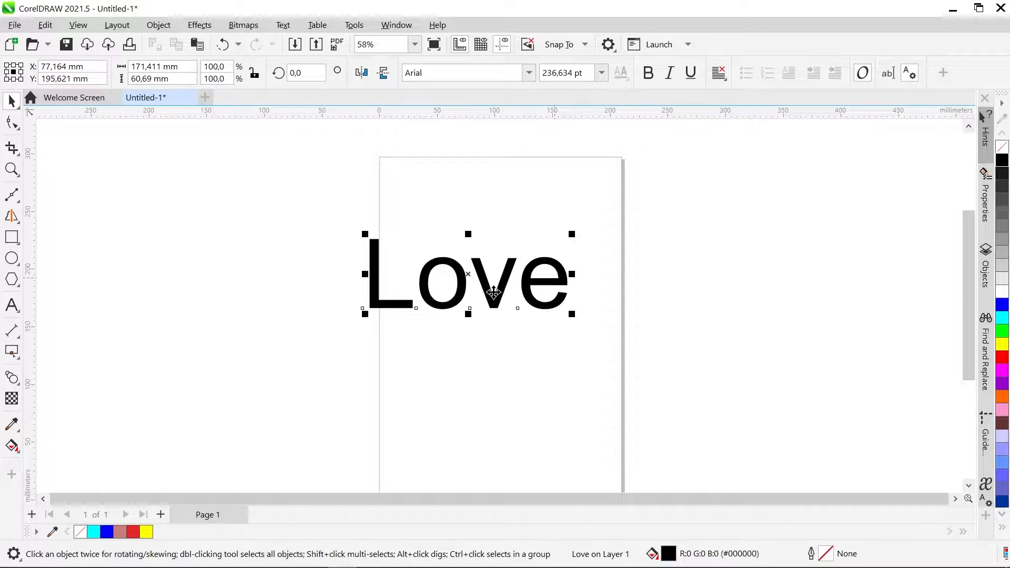
# Step: Set the font of the "Love" text to Signatie
pyautogui.scroll(-2, 399, 260)
pyautogui.click(530, 73)
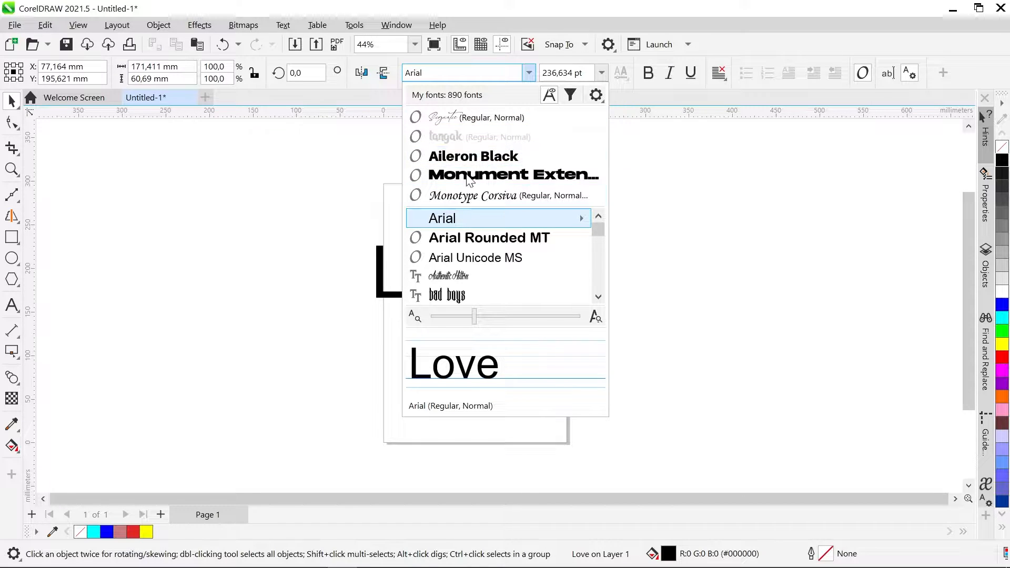
pyautogui.click(441, 123)
pyautogui.scroll(1, 506, 323)
pyautogui.scroll(-1, 447, 296)
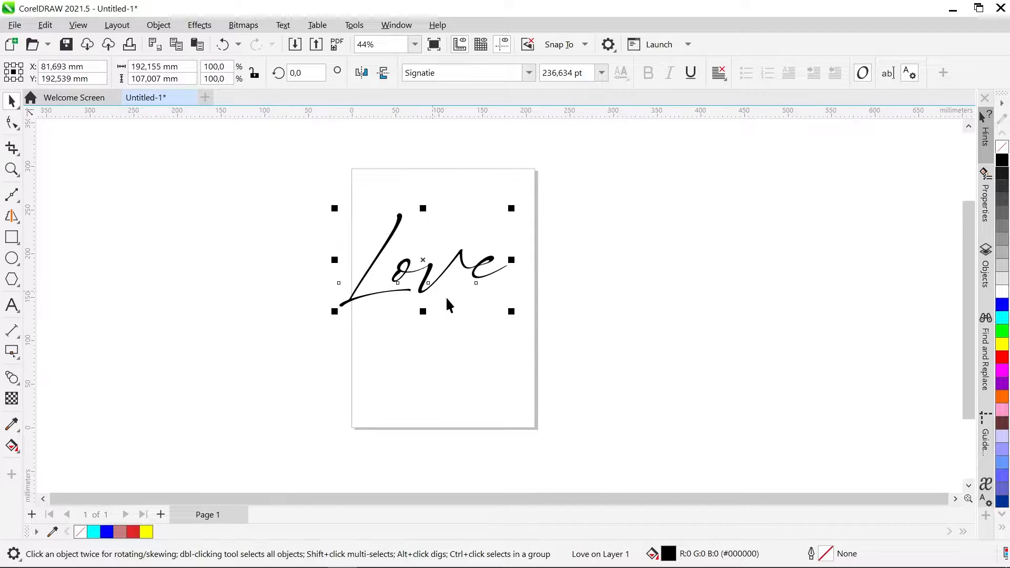
# Step: Center the "Love" text on the page and deselect it
pyautogui.press('p')
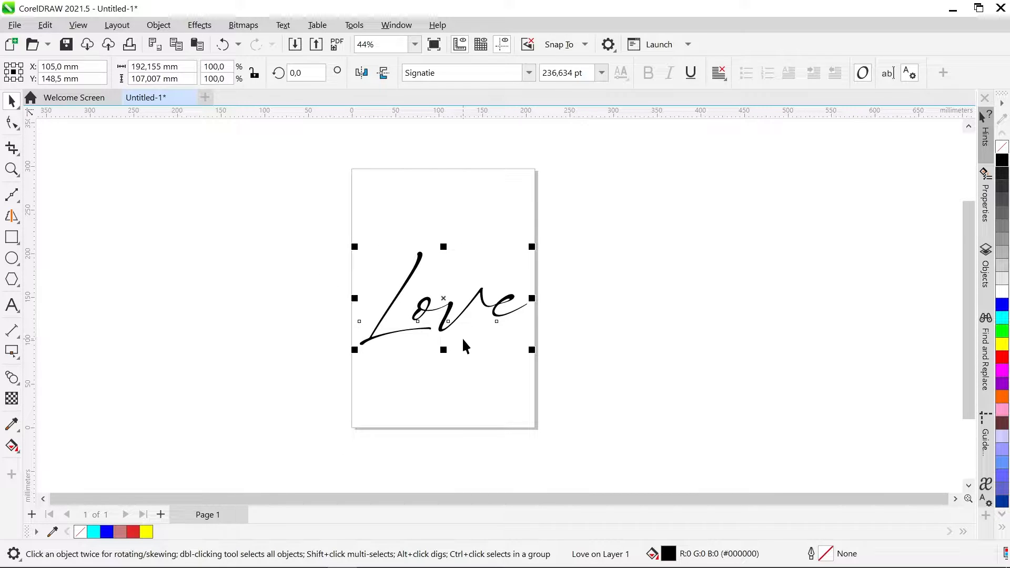
pyautogui.scroll(2, 463, 341)
pyautogui.scroll(1, 457, 319)
pyautogui.scroll(-2, 456, 316)
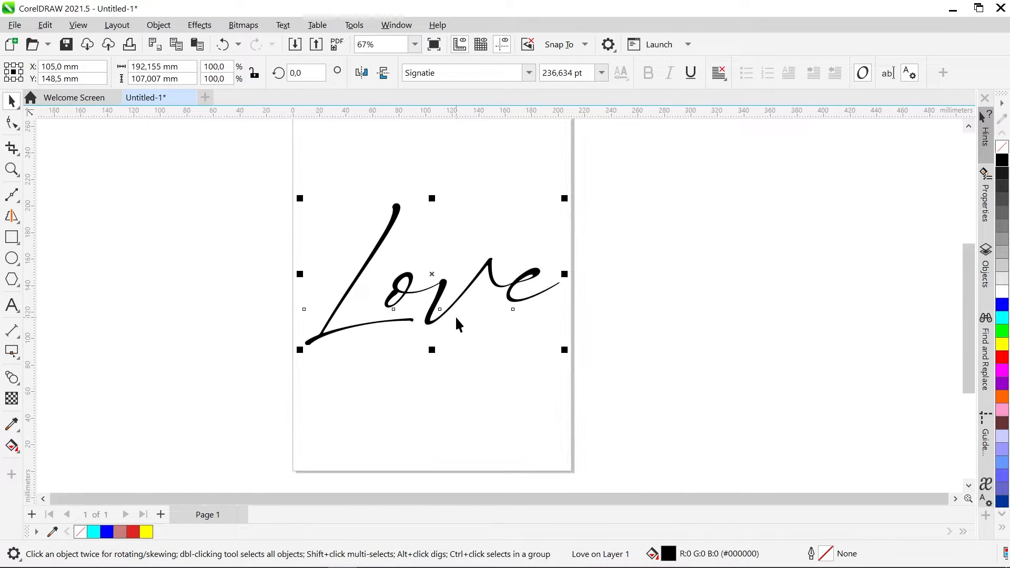
pyautogui.click(518, 239)
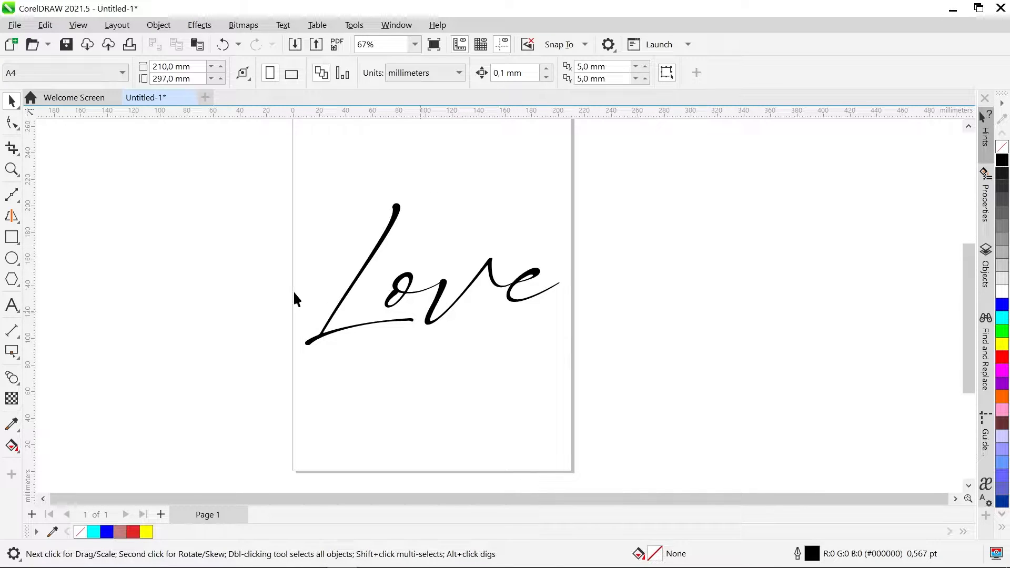
# Step: Start a Bézier curve at the tip of the letter L and trace its stem down to about the middle
pyautogui.click(11, 197)
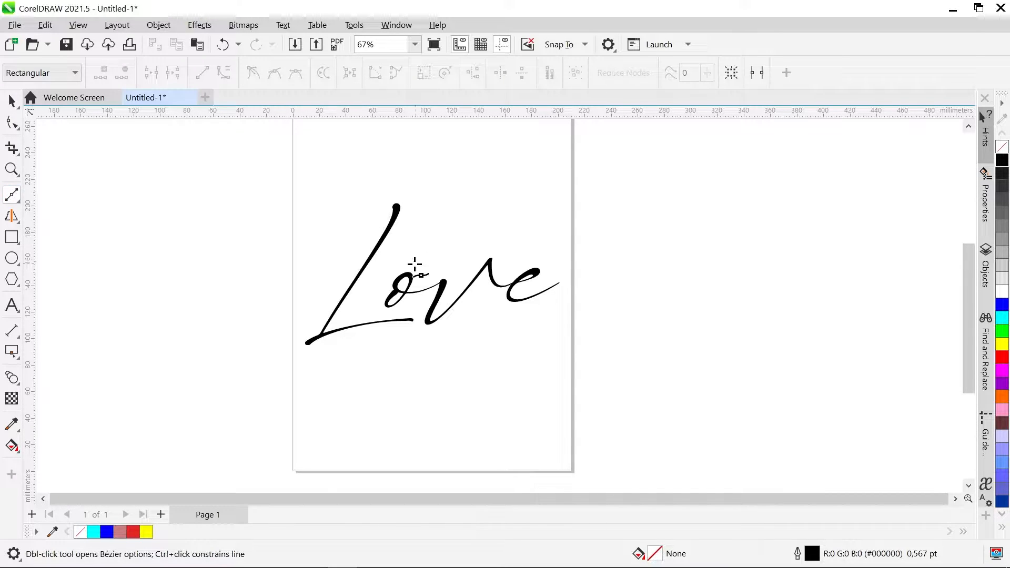
pyautogui.scroll(2, 389, 251)
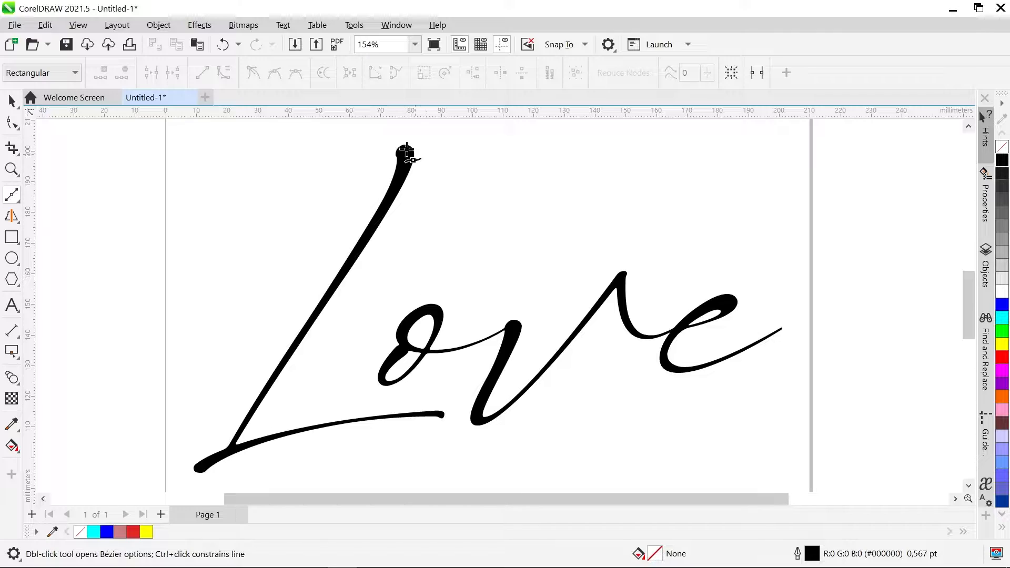
pyautogui.scroll(4, 406, 153)
pyautogui.scroll(-2, 421, 171)
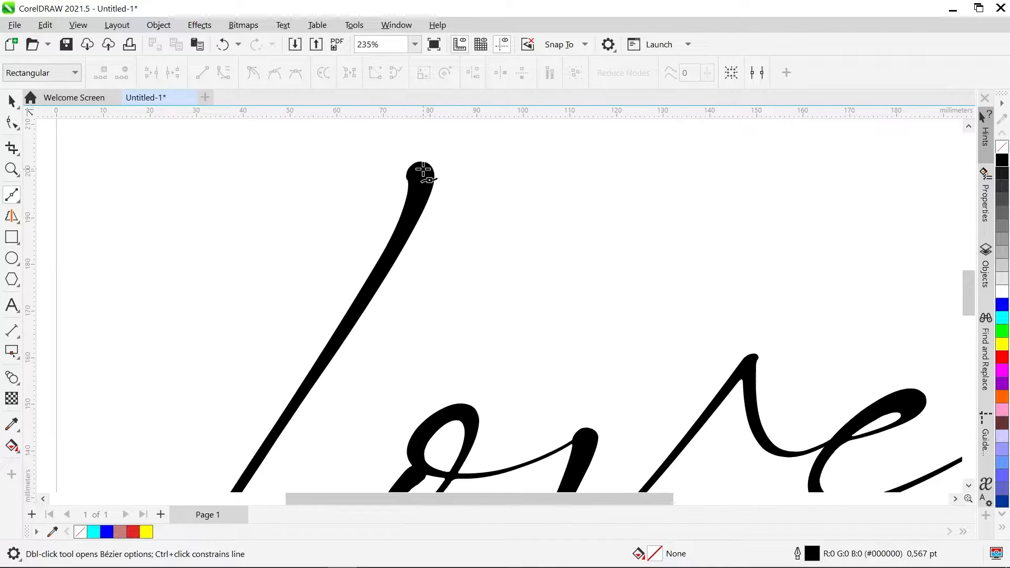
pyautogui.scroll(-1, 423, 170)
pyautogui.scroll(-1, 422, 172)
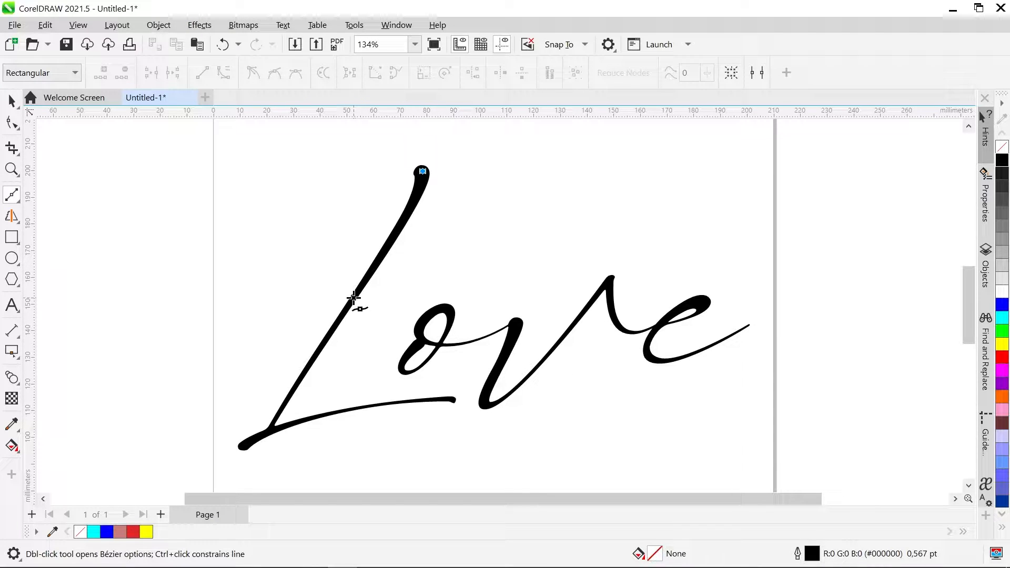
pyautogui.moveTo(354, 298)
pyautogui.mouseDown()
pyautogui.moveTo(298, 368)
pyautogui.moveTo(307, 385)
pyautogui.moveTo(296, 388)
pyautogui.mouseUp()
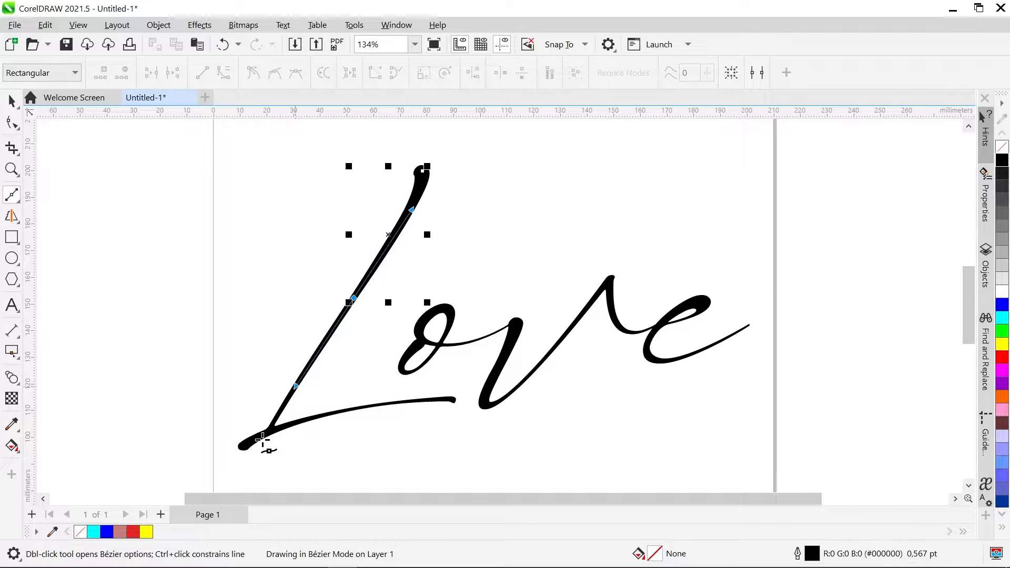
# Step: Continue the curve around the L's lower-left loop to the end of its base stroke and color the outline yellow
pyautogui.scroll(3, 267, 444)
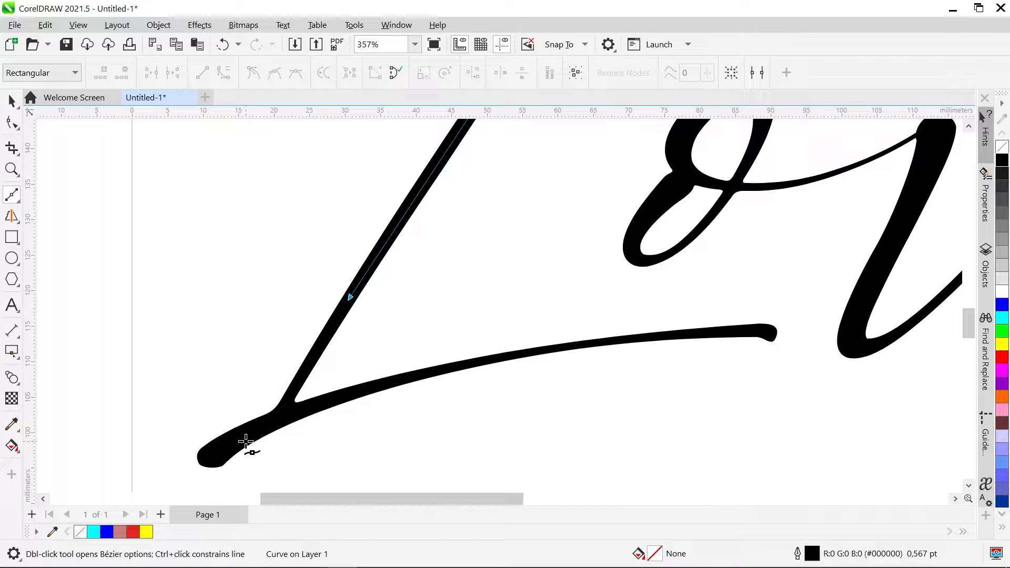
pyautogui.moveTo(245, 442); pyautogui.dragTo(203, 472)
pyautogui.moveTo(336, 397)
pyautogui.mouseDown()
pyautogui.moveTo(351, 407)
pyautogui.moveTo(526, 342)
pyautogui.moveTo(531, 350)
pyautogui.mouseUp()
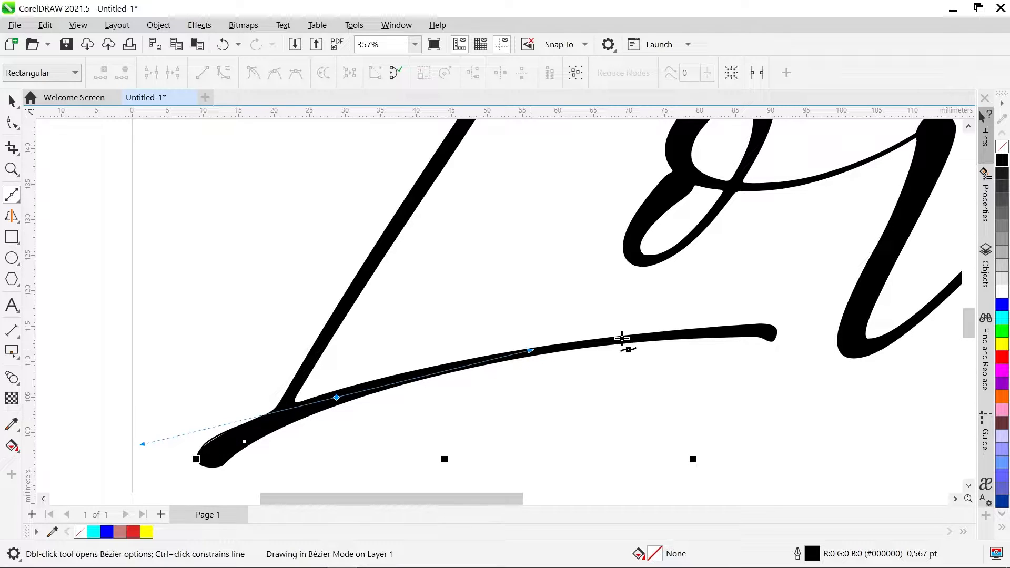
pyautogui.click(772, 331)
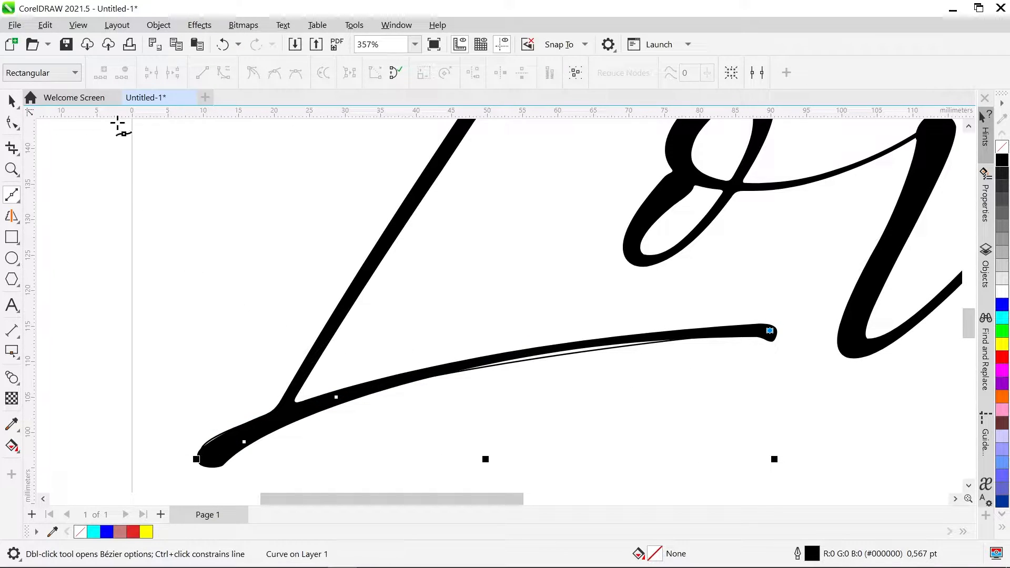
pyautogui.rightClick(1002, 348)
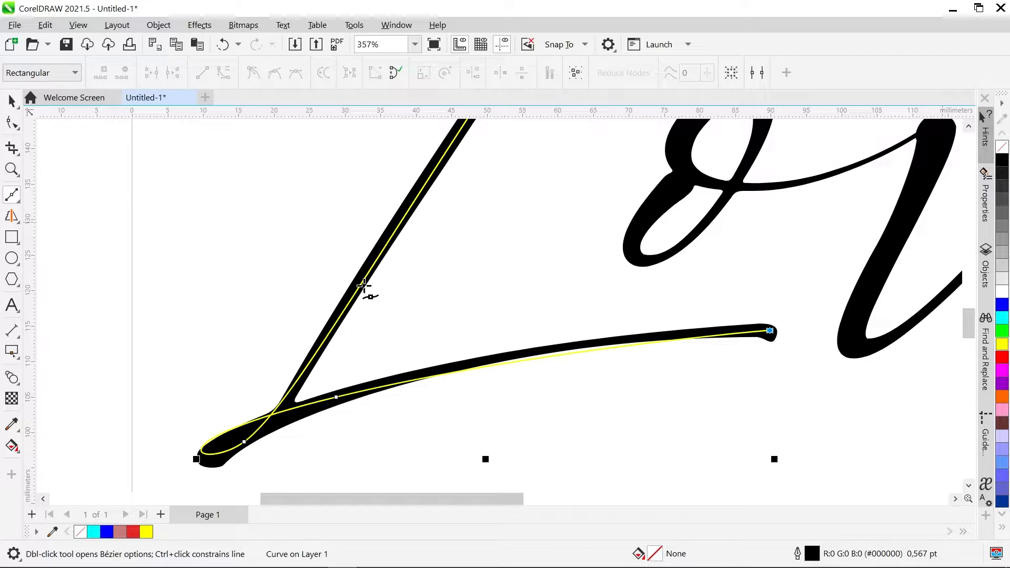
# Step: Bend the uppermost segment of the yellow curve with the Shape tool so it follows the center of the L's stem
pyautogui.click(10, 102)
pyautogui.scroll(4, 437, 440)
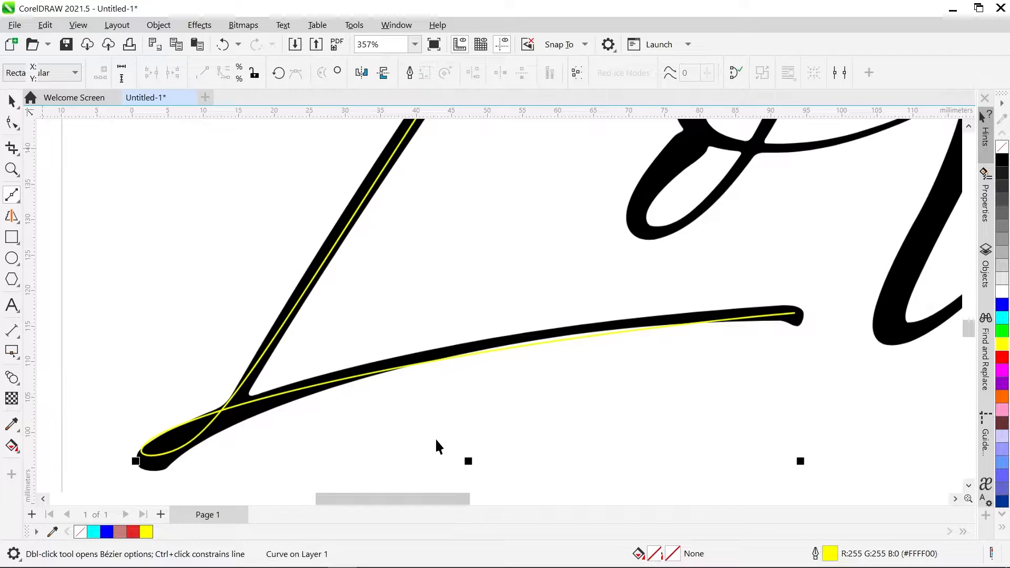
pyautogui.scroll(-5, 534, 329)
pyautogui.scroll(-2, 490, 368)
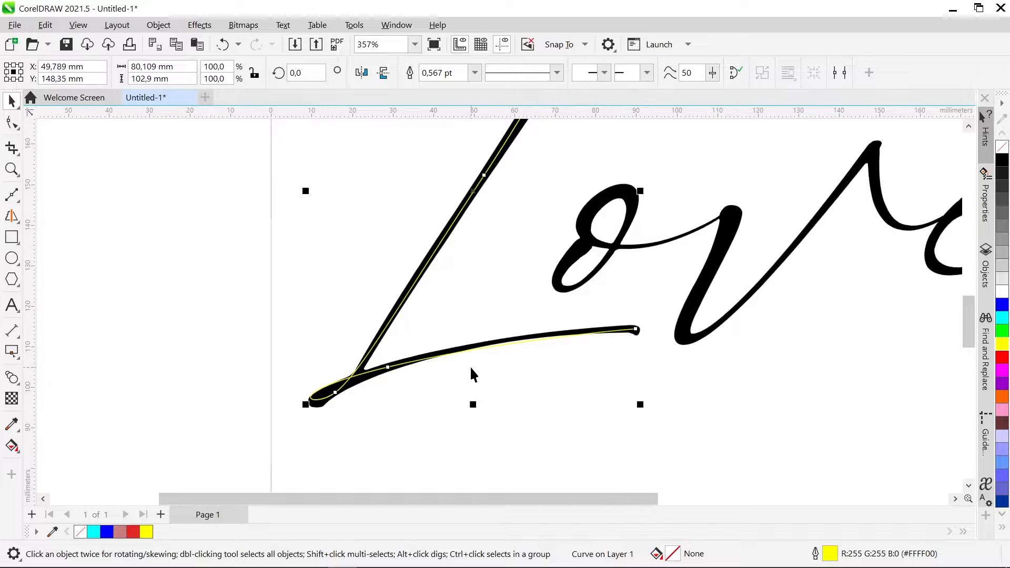
pyautogui.scroll(-2, 484, 337)
pyautogui.scroll(2, 526, 211)
pyautogui.scroll(-2, 537, 141)
pyautogui.scroll(3, 514, 200)
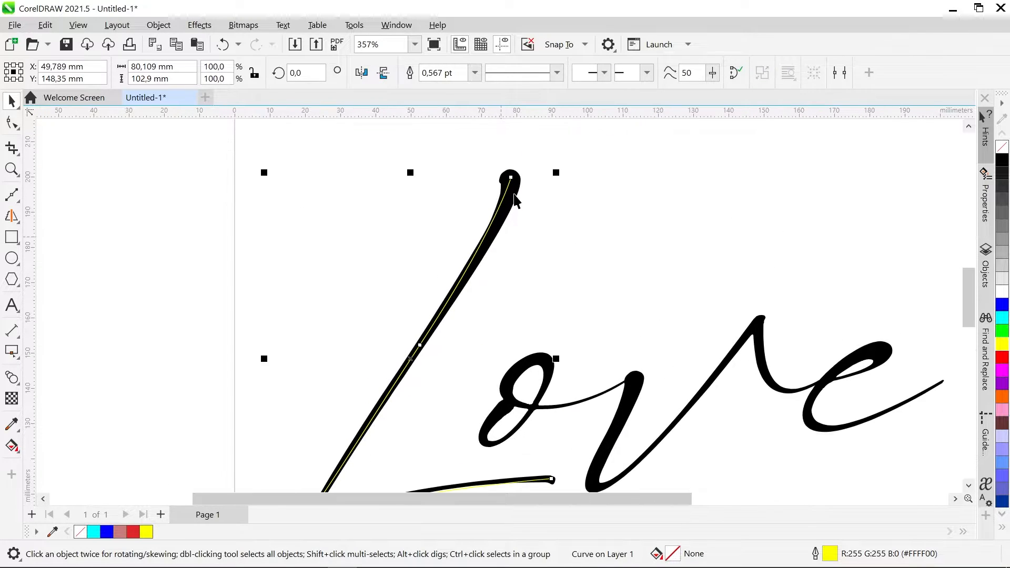
pyautogui.scroll(3, 514, 192)
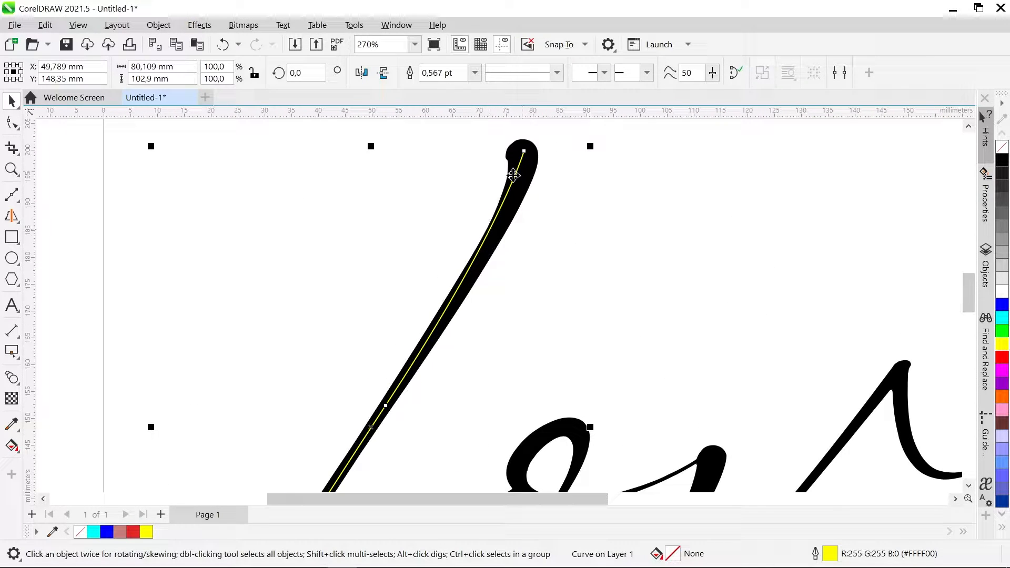
pyautogui.click(7, 126)
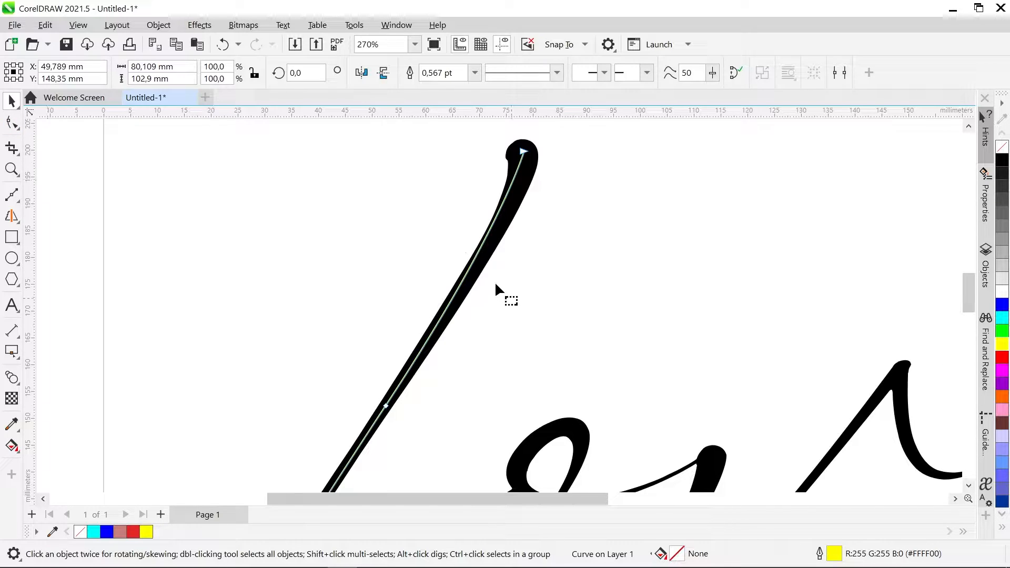
pyautogui.rightClick(516, 175)
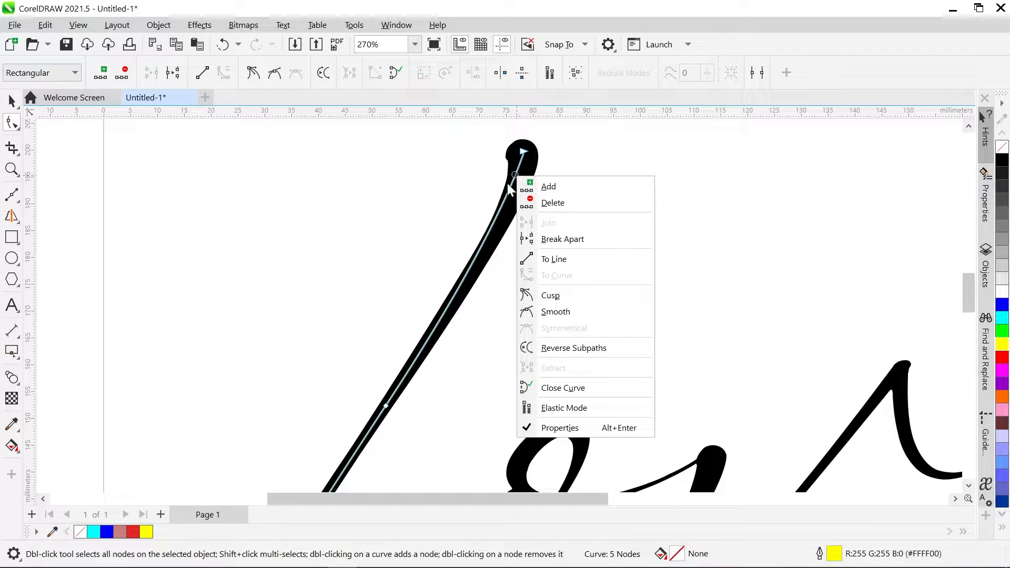
pyautogui.click(468, 198)
pyautogui.moveTo(514, 188); pyautogui.dragTo(518, 190)
# Step: Bend the yellow curve's last segment up into the middle of the L's base stroke and deselect the curve
pyautogui.scroll(-2, 402, 331)
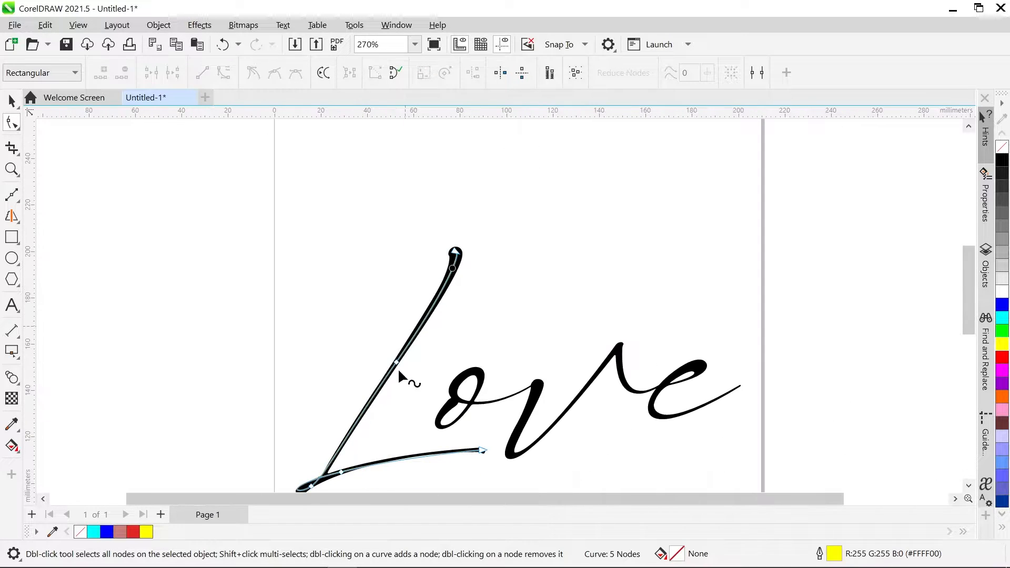
pyautogui.scroll(2, 355, 470)
pyautogui.scroll(-2, 379, 273)
pyautogui.scroll(4, 350, 333)
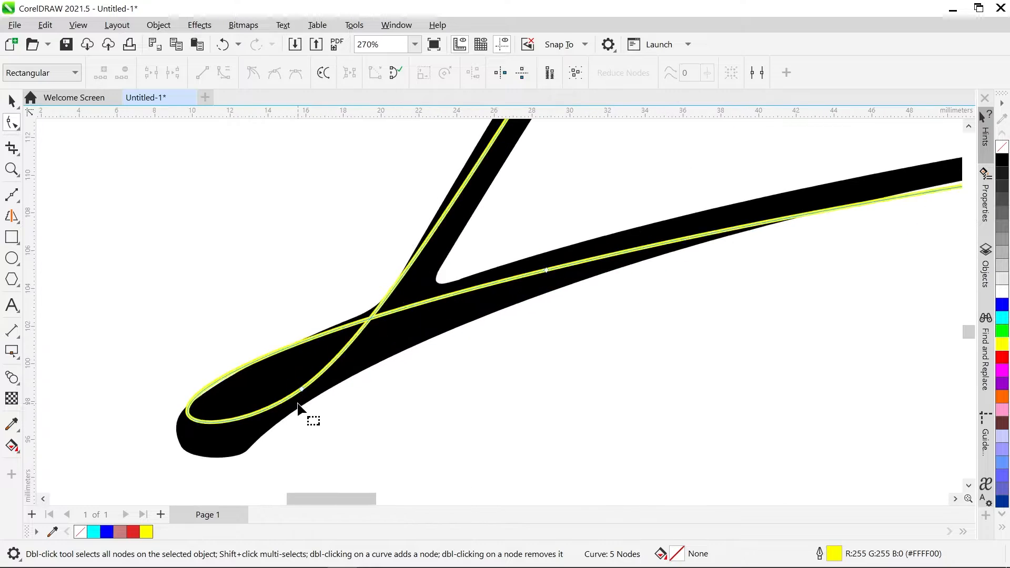
pyautogui.scroll(-2, 420, 316)
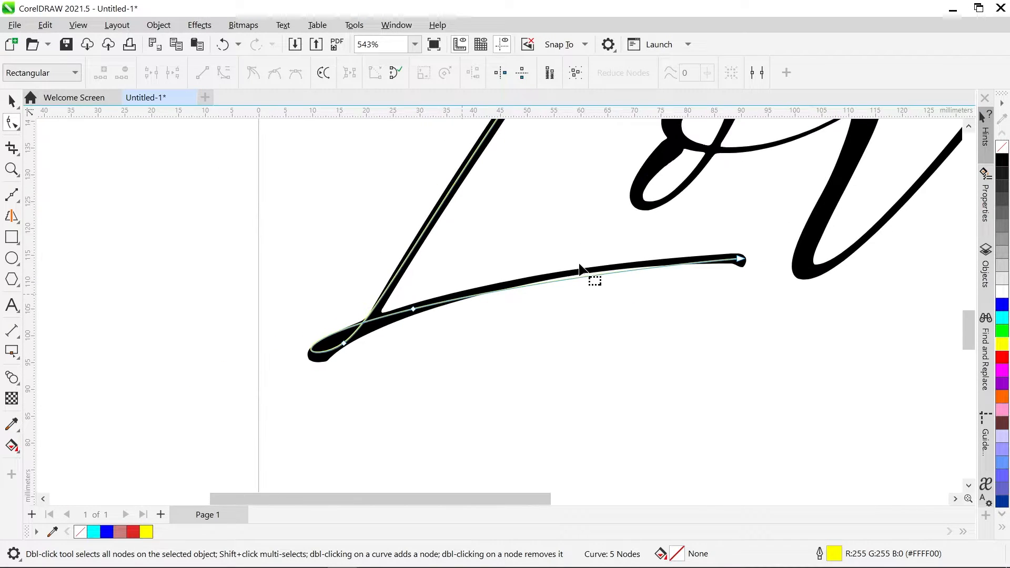
pyautogui.scroll(1, 579, 284)
pyautogui.moveTo(544, 294); pyautogui.dragTo(546, 289)
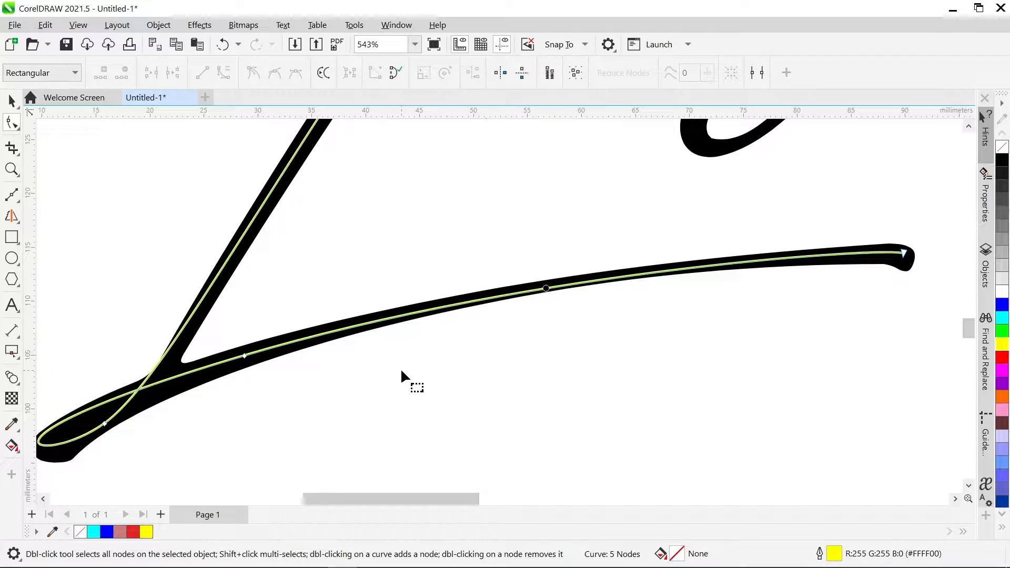
pyautogui.scroll(-2, 401, 374)
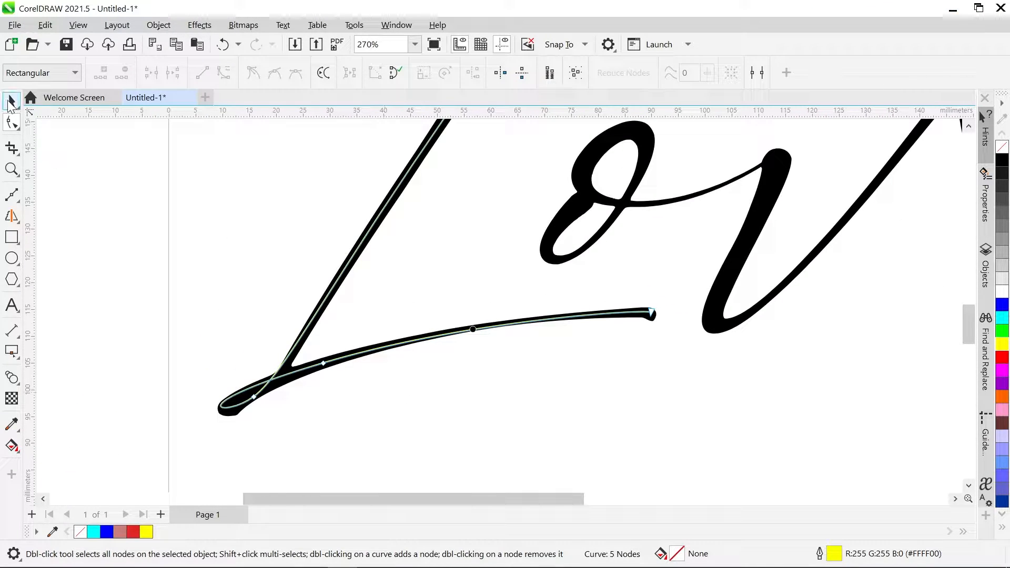
pyautogui.click(10, 101)
pyautogui.scroll(-2, 191, 348)
pyautogui.press('Escape')
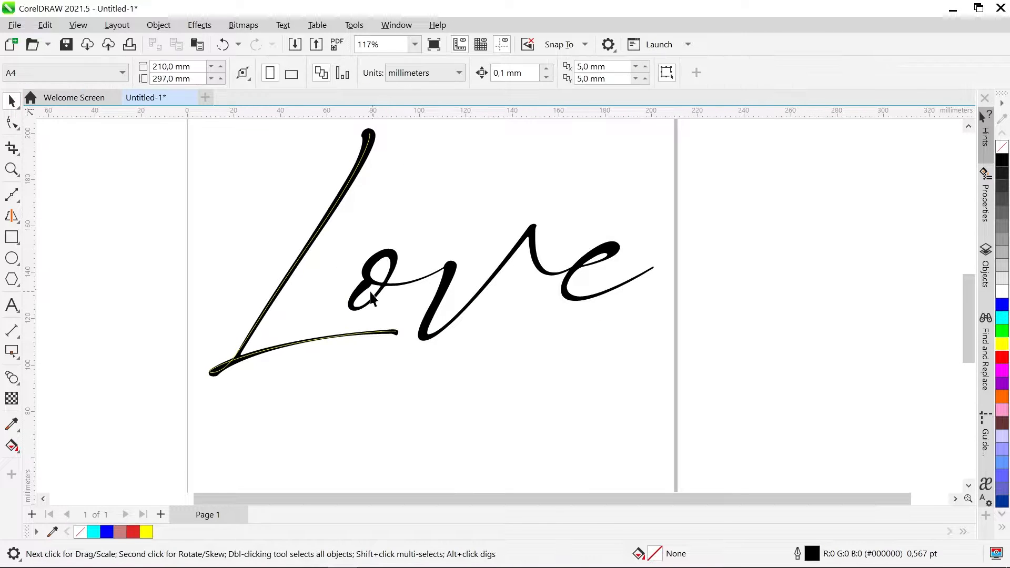
# Step: Start a Bézier curve at the o's narrow waist, trace down the left side of its lower loop, and color the outline yellow
pyautogui.scroll(4, 371, 298)
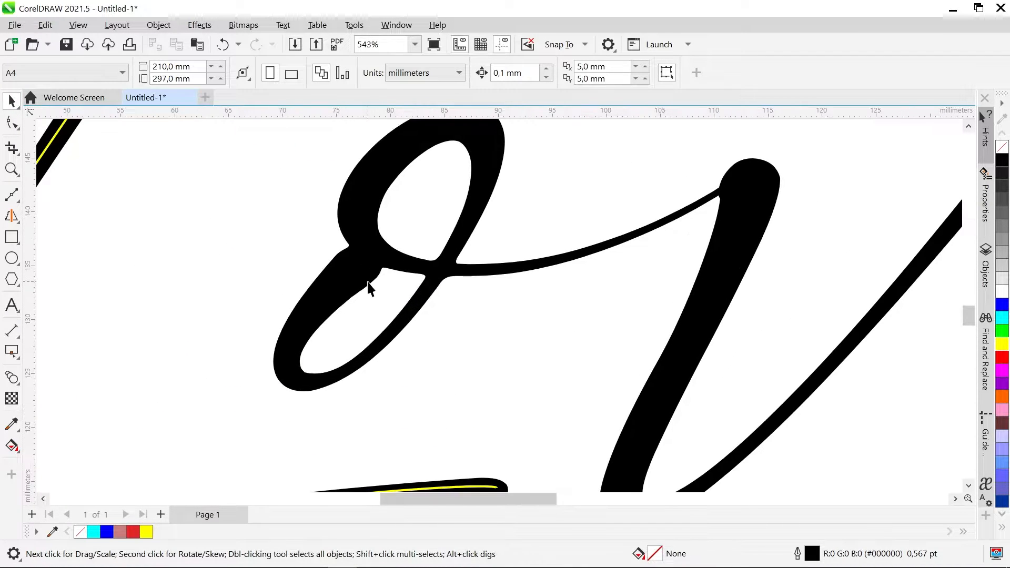
pyautogui.scroll(-1, 369, 288)
pyautogui.click(12, 195)
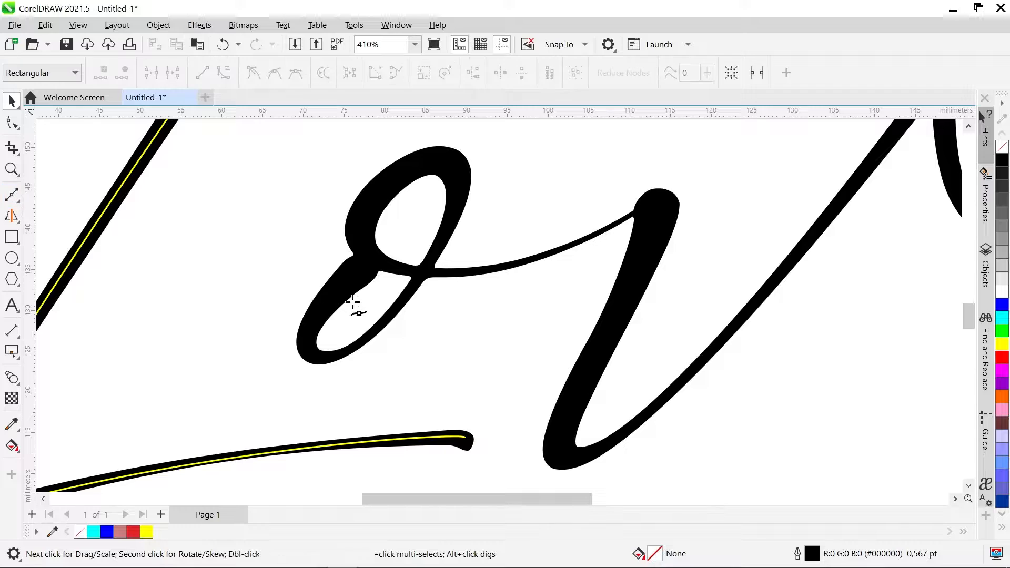
pyautogui.scroll(1, 369, 316)
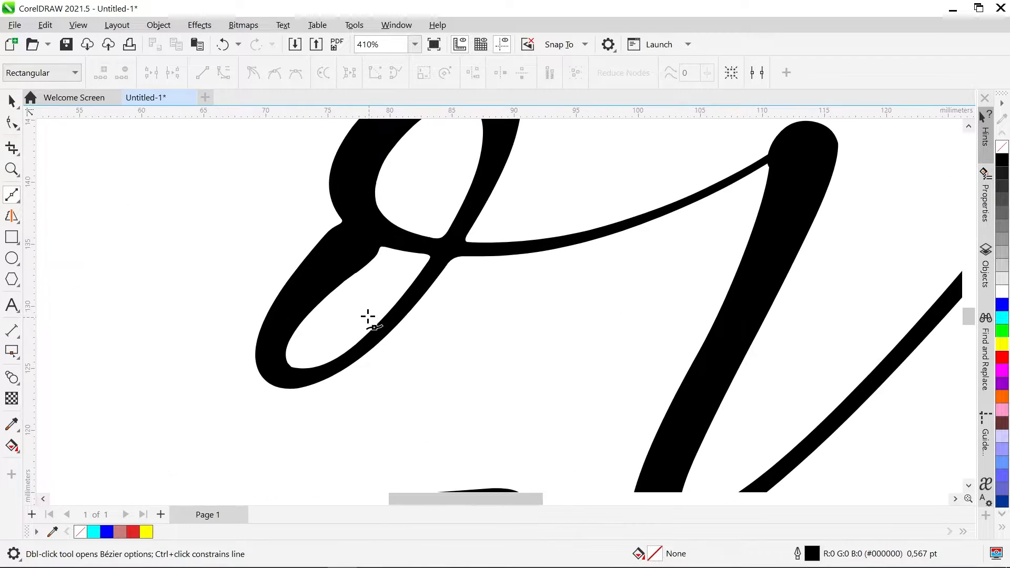
pyautogui.click(346, 244)
pyautogui.moveTo(278, 341); pyautogui.dragTo(271, 378)
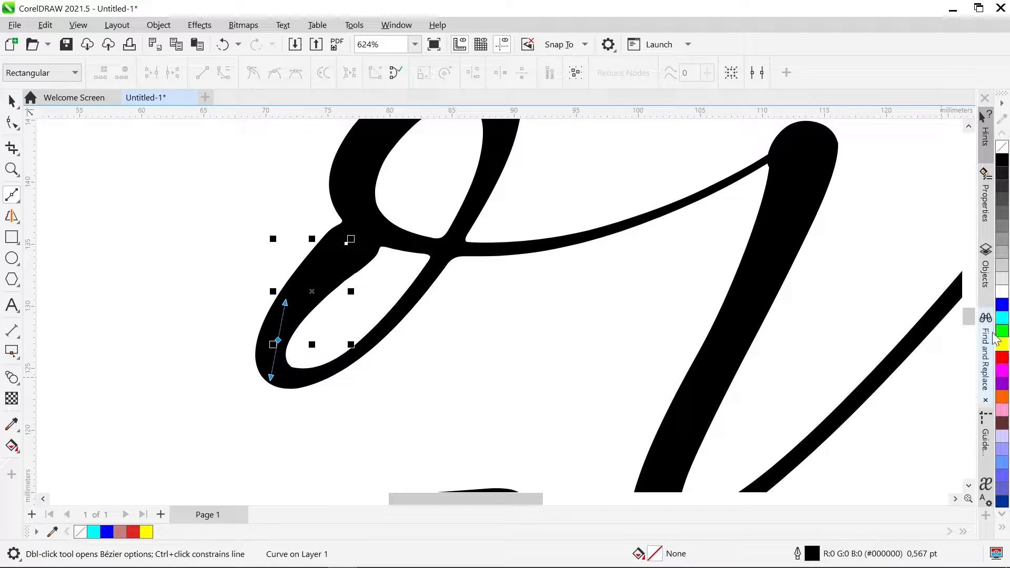
pyautogui.rightClick(1002, 350)
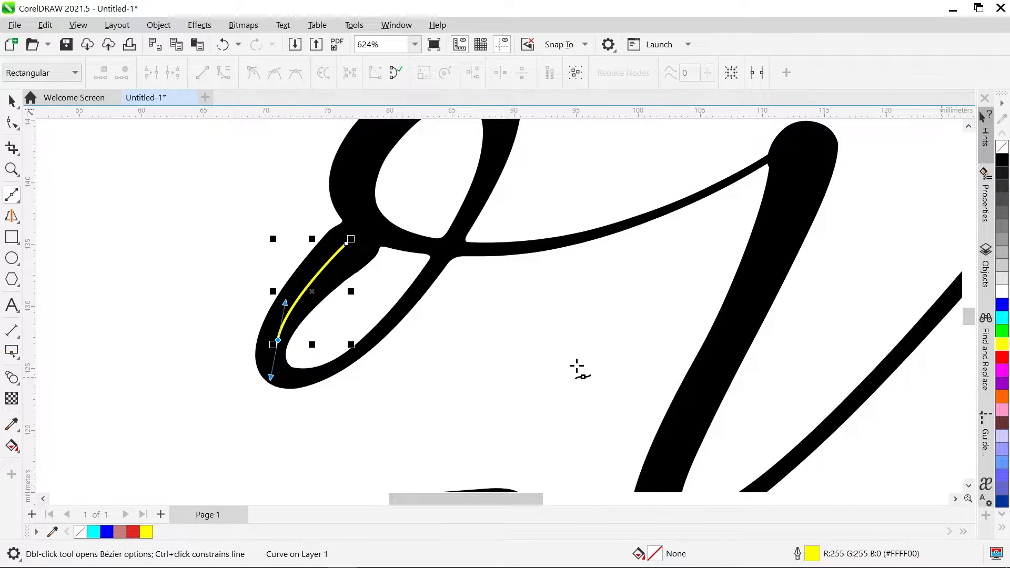
# Step: Continue the yellow Bézier curve around the bottom of the o's lower loop and up the right side of its upper loop
pyautogui.scroll(1, 327, 406)
pyautogui.moveTo(371, 338); pyautogui.dragTo(429, 277)
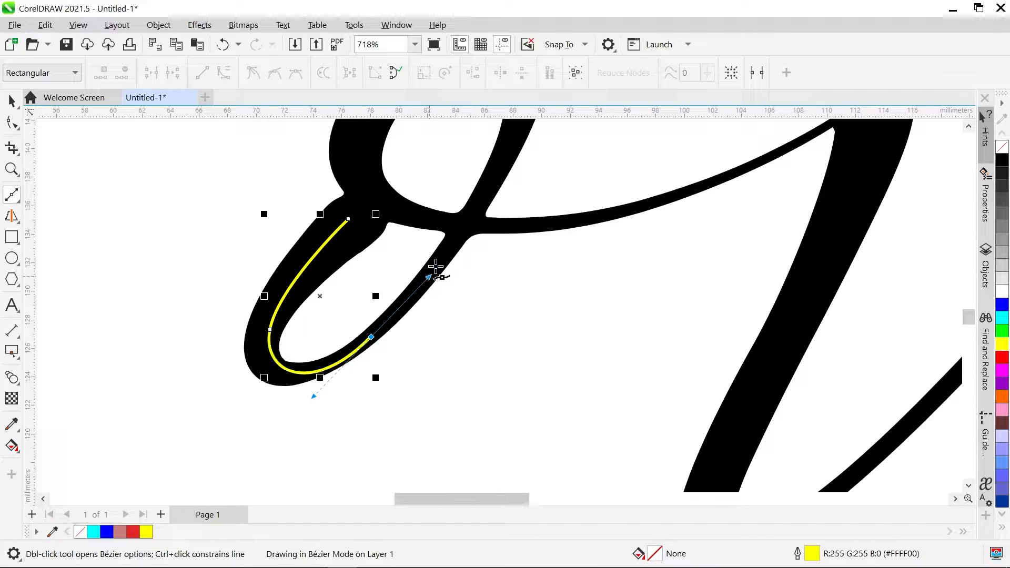
pyautogui.scroll(-1, 441, 271)
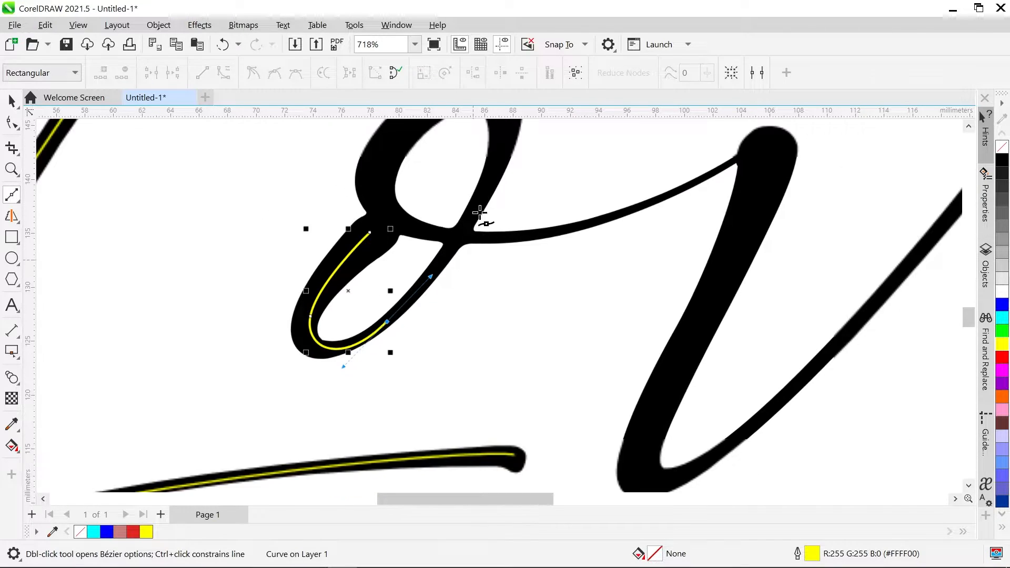
pyautogui.scroll(2, 481, 211)
pyautogui.scroll(-2, 415, 276)
pyautogui.scroll(-1, 442, 229)
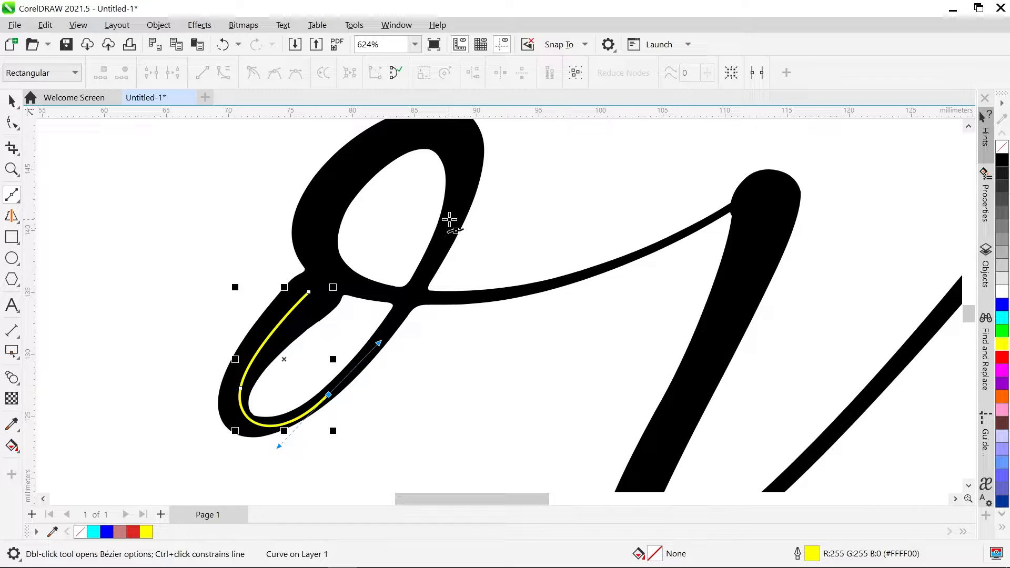
pyautogui.moveTo(450, 219); pyautogui.dragTo(477, 156)
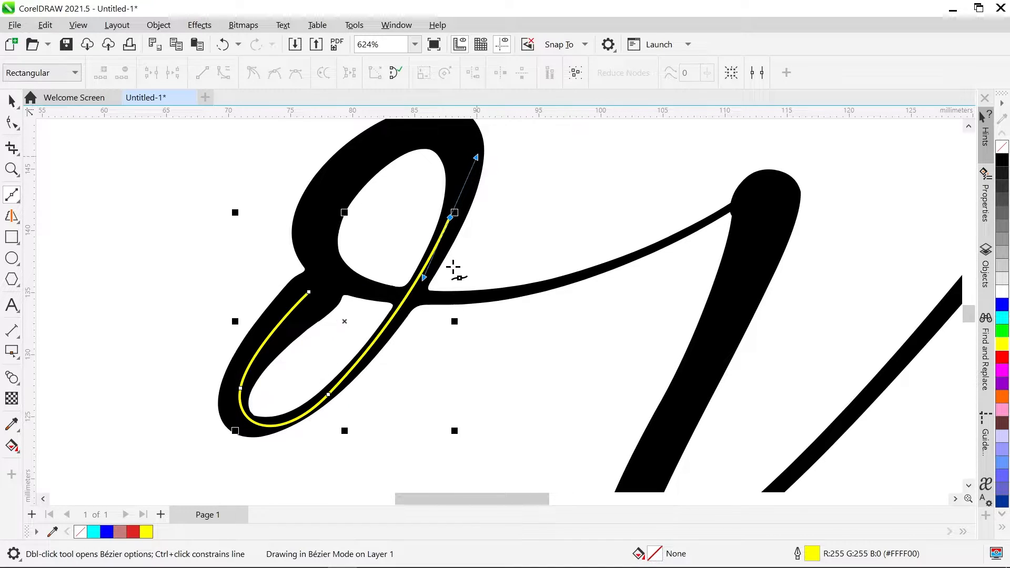
# Step: Trace over the top of the o, down its left side and along the connecting stroke to a cusp node in the v's rounded start
pyautogui.scroll(-1, 456, 269)
pyautogui.moveTo(391, 166); pyautogui.dragTo(341, 200)
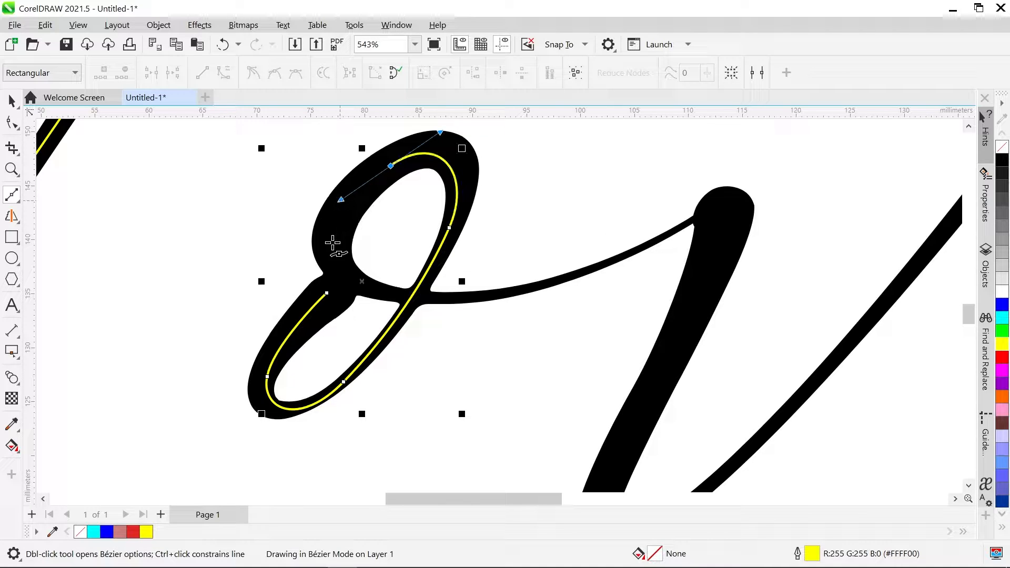
pyautogui.scroll(1, 378, 289)
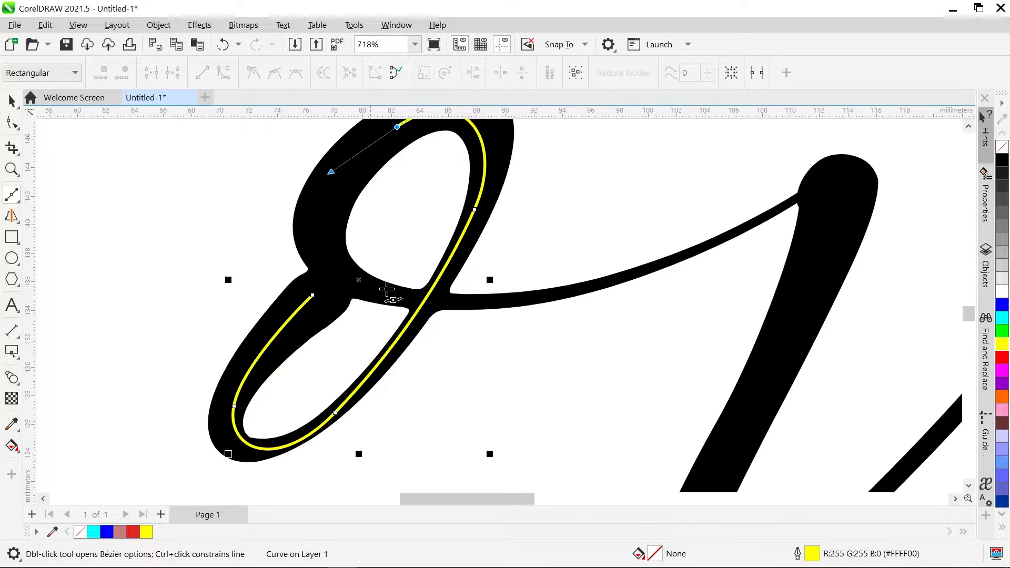
pyautogui.moveTo(388, 290); pyautogui.dragTo(510, 302)
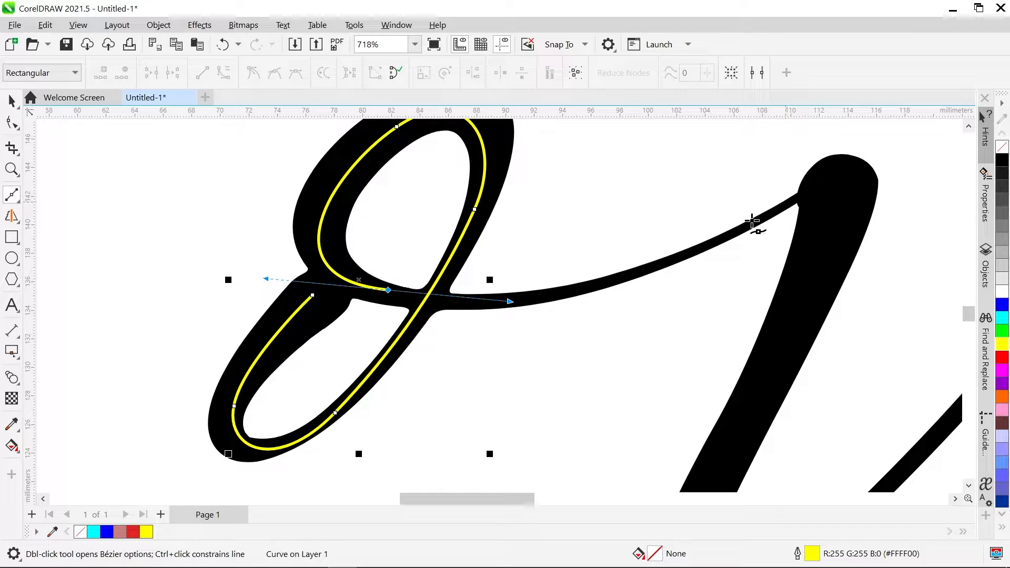
pyautogui.moveTo(753, 223)
pyautogui.mouseDown()
pyautogui.moveTo(826, 174)
pyautogui.moveTo(902, 144)
pyautogui.moveTo(846, 172)
pyautogui.mouseUp()
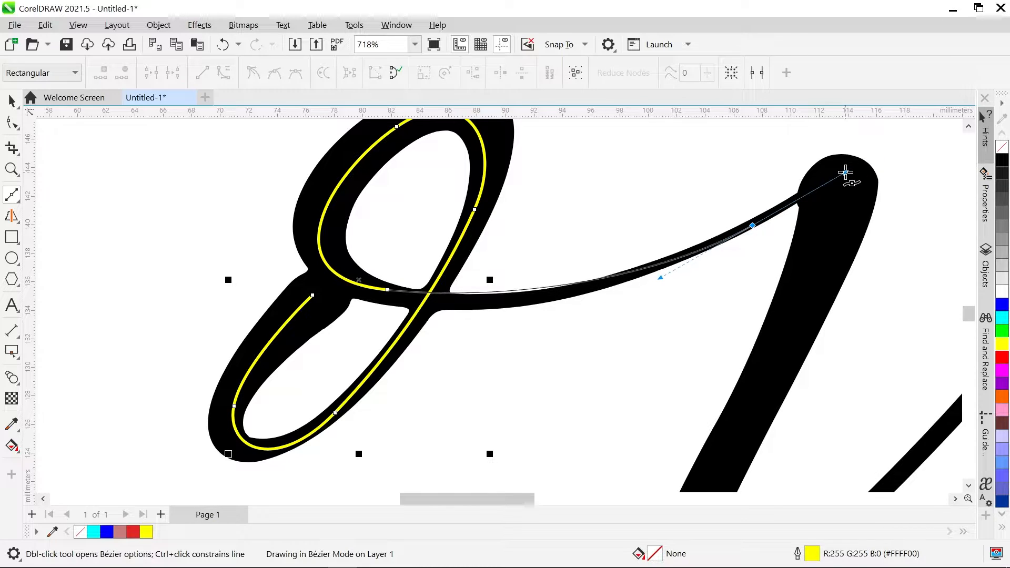
pyautogui.doubleClick(841, 175)
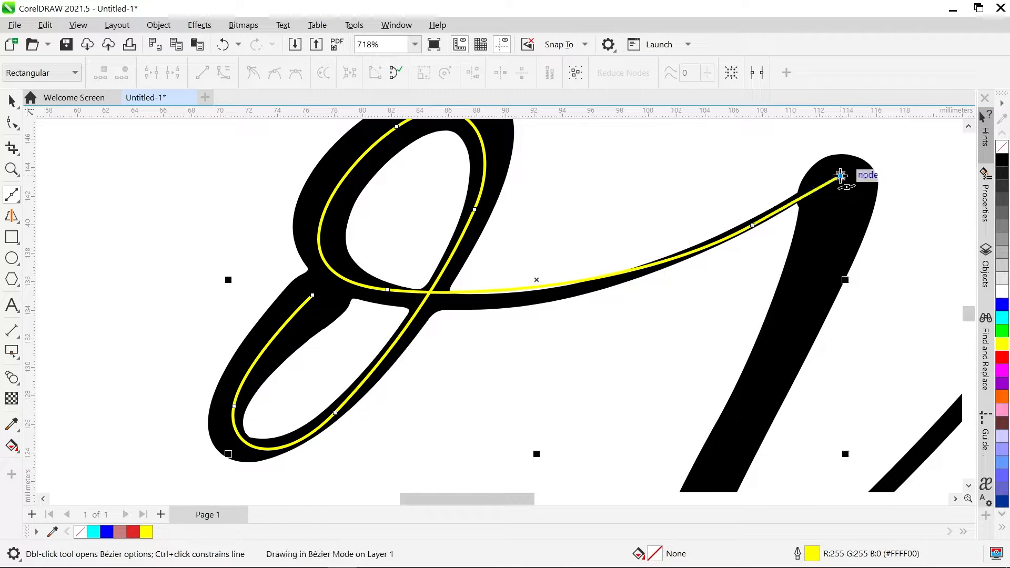
# Step: Trace the curve down the v's thick stem and around its bottom turn into the start of the rising stroke
pyautogui.scroll(-2, 794, 297)
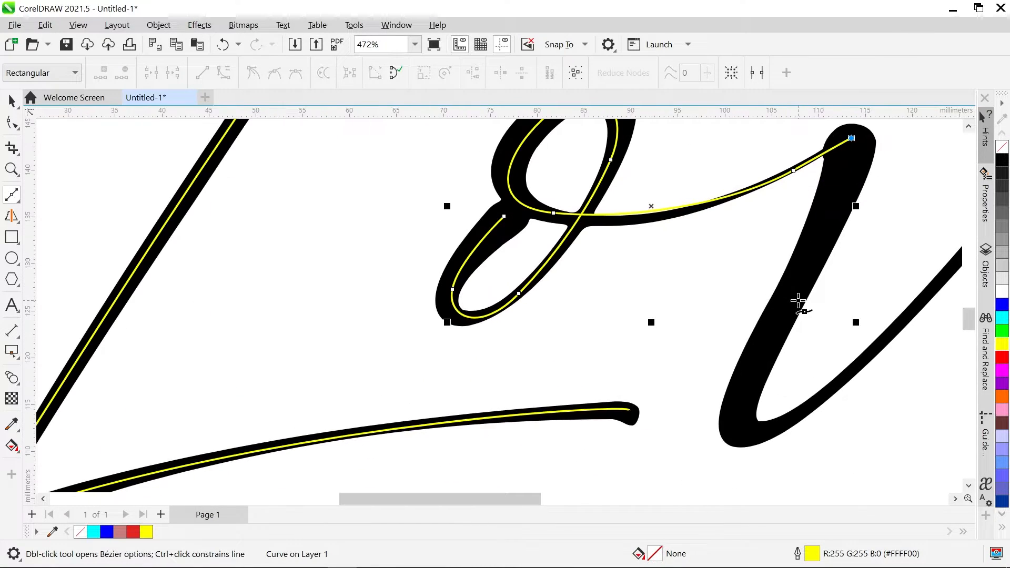
pyautogui.scroll(5, 851, 162)
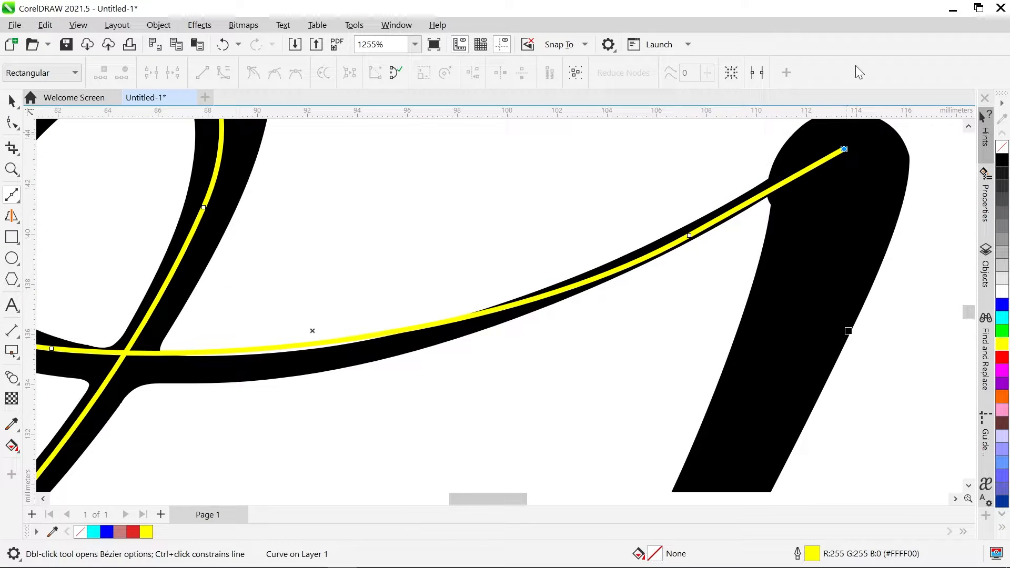
pyautogui.scroll(5, 844, 148)
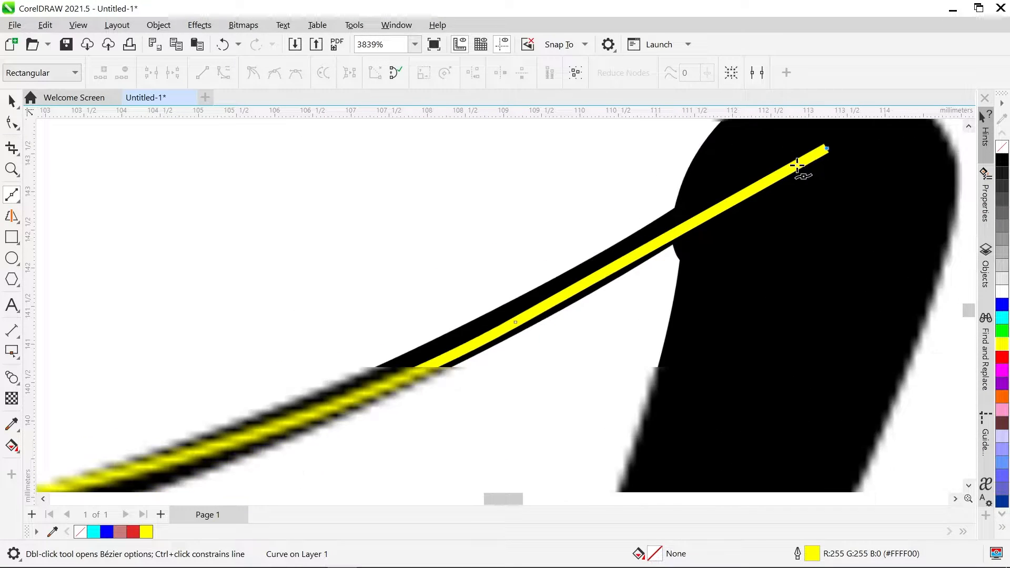
pyautogui.scroll(-12, 798, 166)
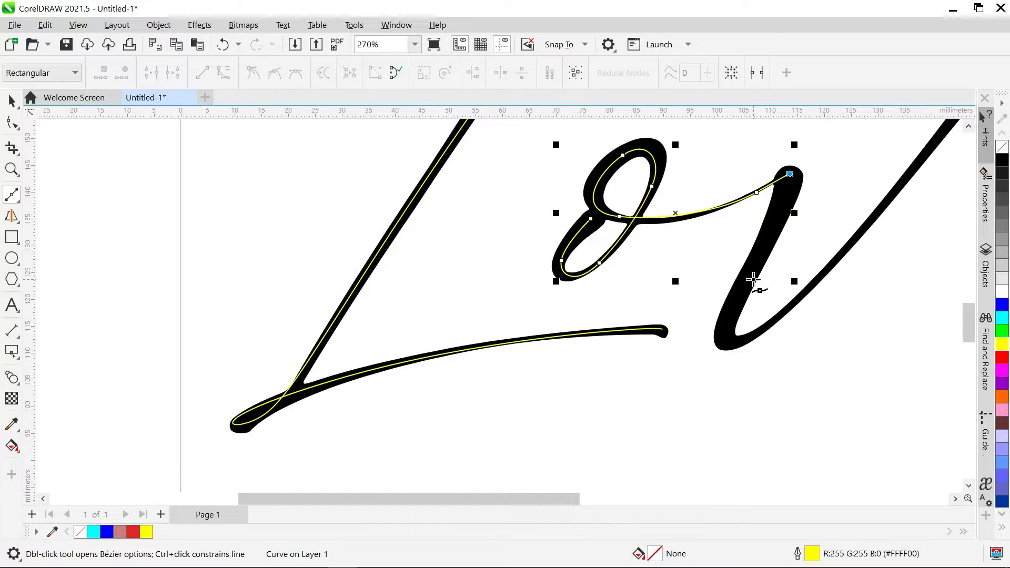
pyautogui.click(750, 286)
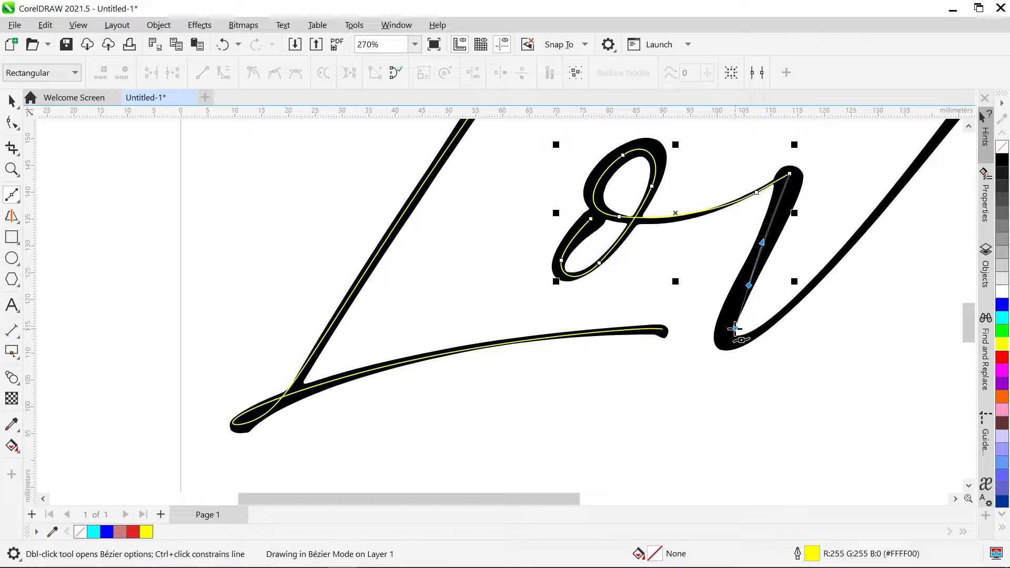
pyautogui.hotkey('ctrl', 'z')
pyautogui.moveTo(732, 316); pyautogui.dragTo(725, 342)
pyautogui.scroll(3, 743, 352)
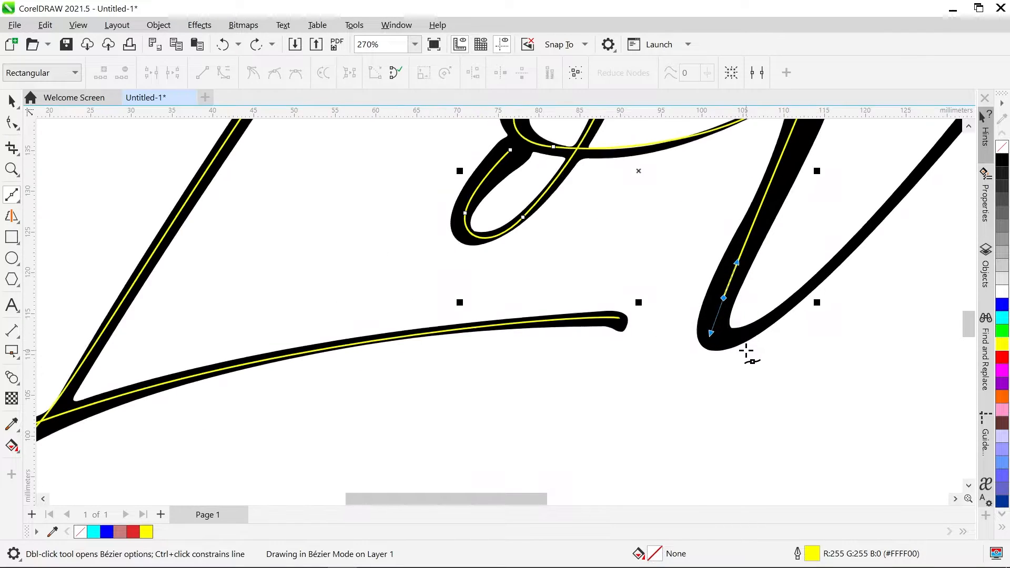
pyautogui.moveTo(775, 314)
pyautogui.mouseDown()
pyautogui.moveTo(826, 289)
pyautogui.moveTo(821, 281)
pyautogui.mouseUp()
# Step: Extend the curve up the v's long rising stroke, over its pointed tip and into the short downstroke
pyautogui.scroll(-5, 804, 291)
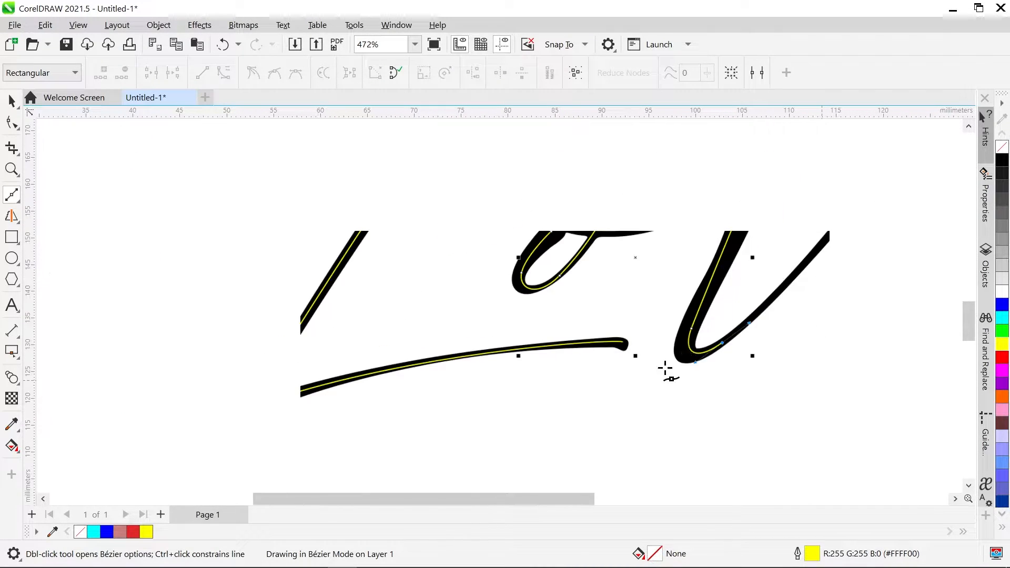
pyautogui.scroll(1, 785, 289)
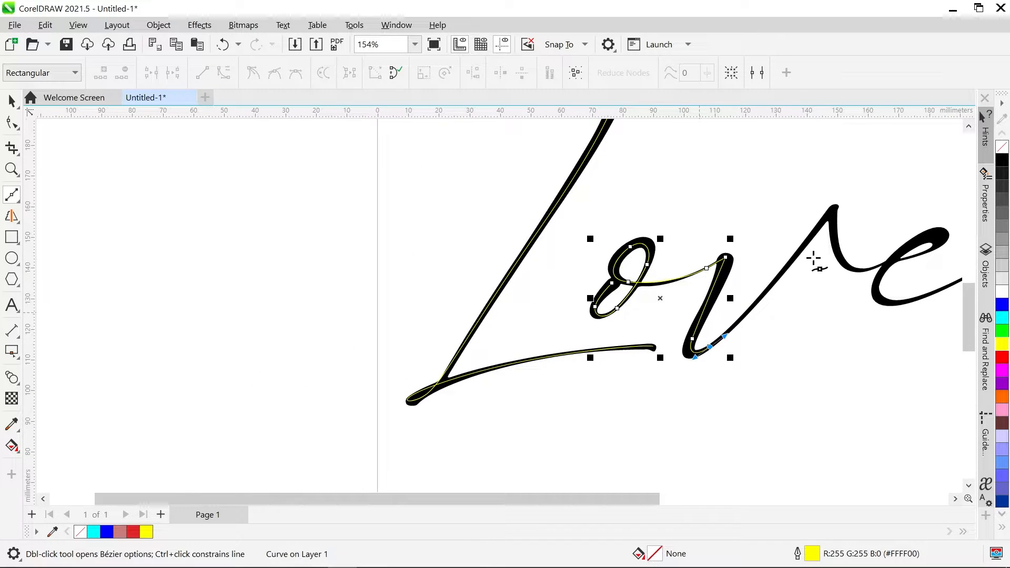
pyautogui.scroll(4, 837, 226)
pyautogui.scroll(1, 831, 199)
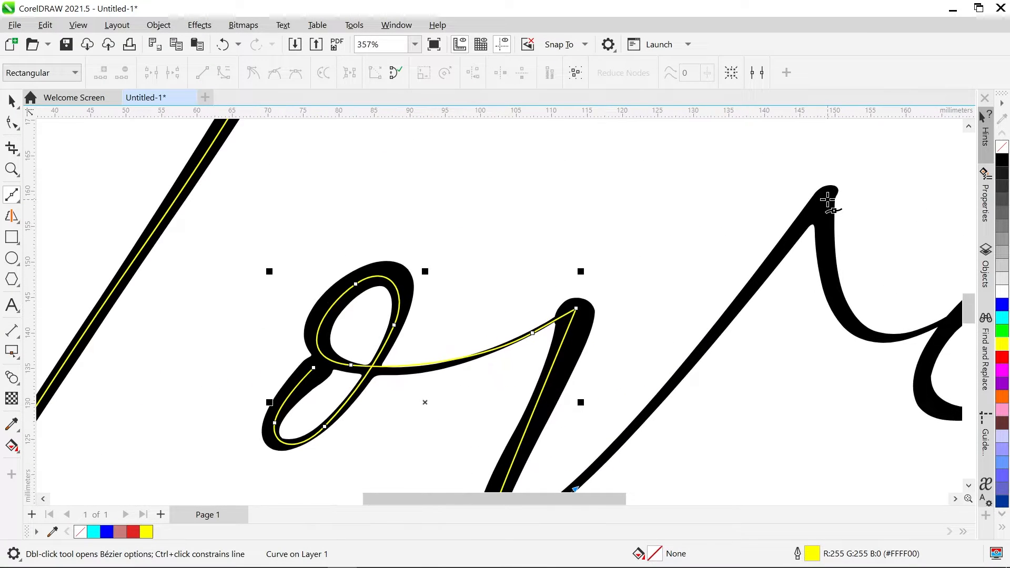
pyautogui.moveTo(820, 203); pyautogui.dragTo(833, 185)
pyautogui.click(826, 198)
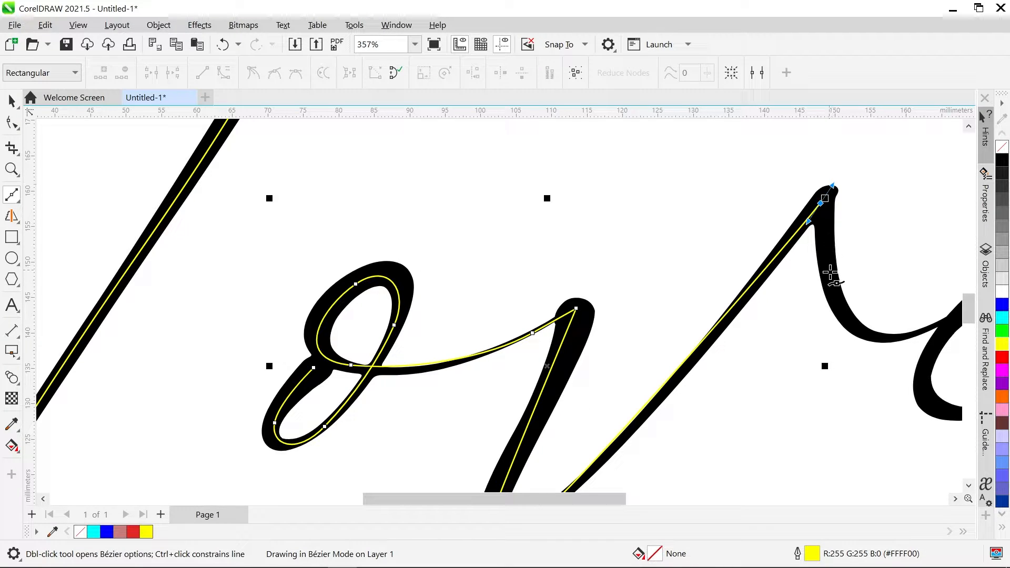
pyautogui.moveTo(832, 273); pyautogui.dragTo(835, 302)
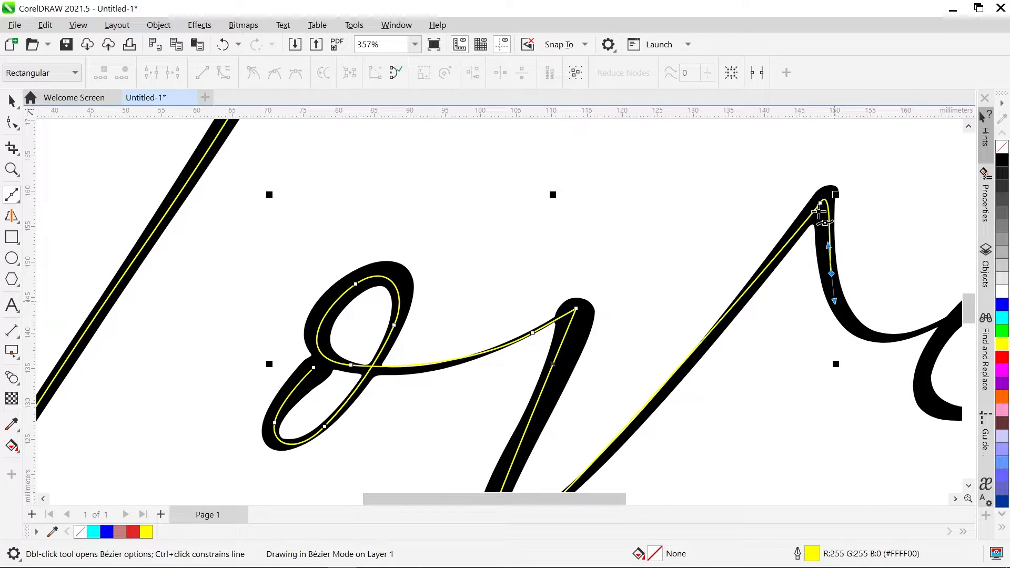
# Step: Trace the v's final downstroke around its bottom bend to the thin stroke just before the e
pyautogui.scroll(2, 818, 209)
pyautogui.scroll(-1, 717, 240)
pyautogui.scroll(1, 837, 356)
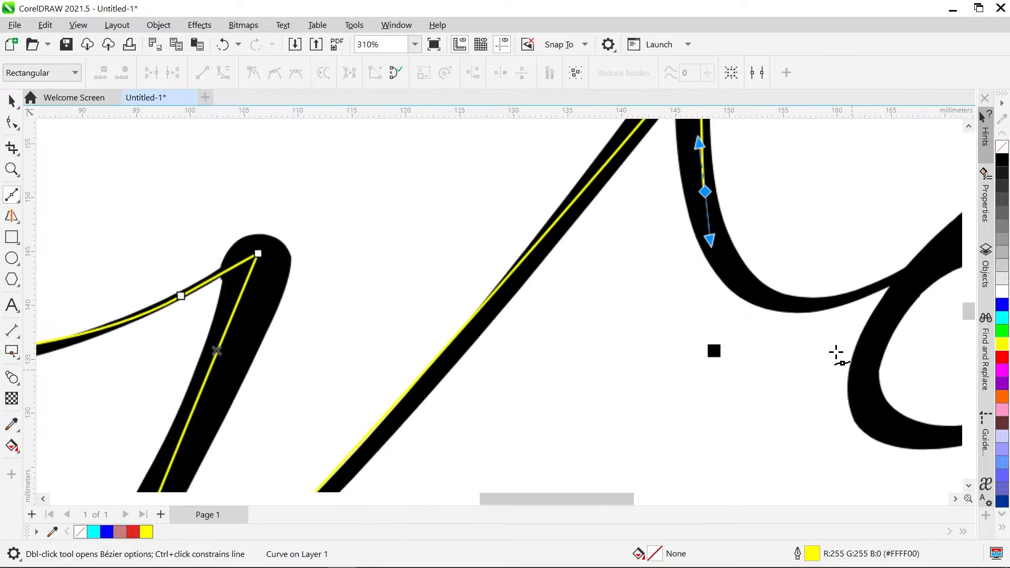
pyautogui.scroll(1, 632, 320)
pyautogui.scroll(-2, 541, 340)
pyautogui.scroll(1, 784, 316)
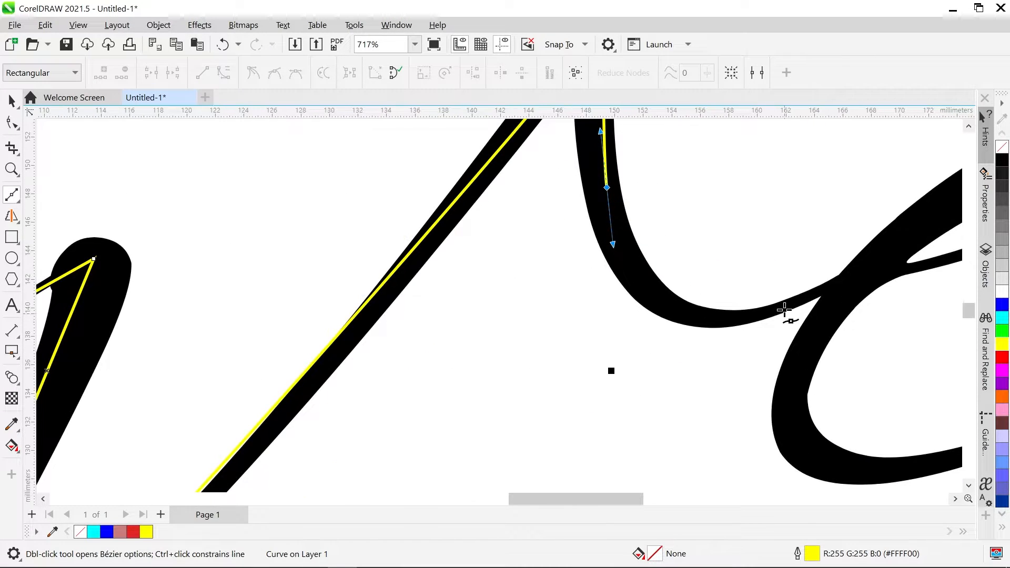
pyautogui.moveTo(780, 306); pyautogui.dragTo(895, 248)
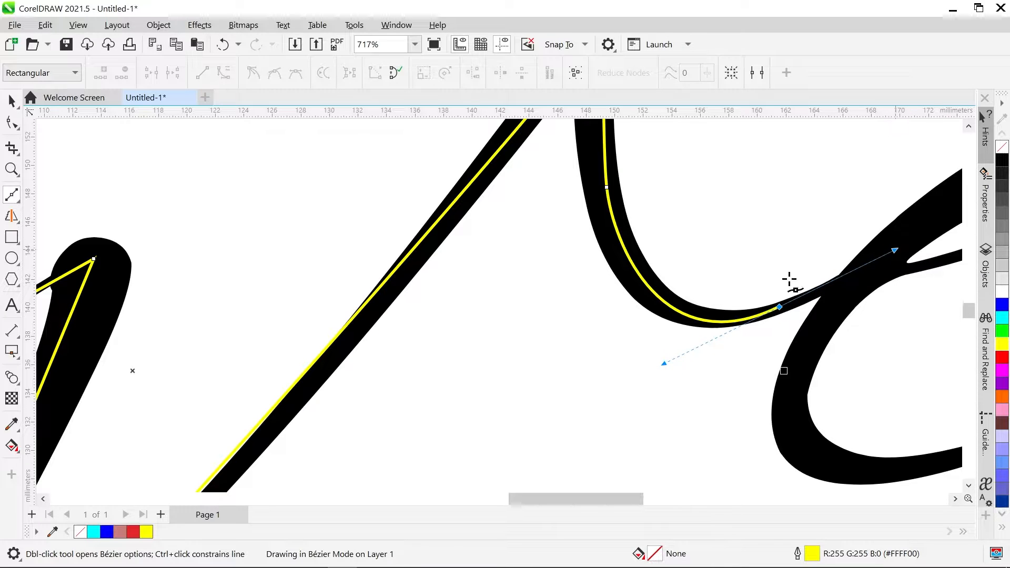
# Step: Continue the curve through the crossing, along the underside of the e's eye and around its rounded end onto the thick upper stroke
pyautogui.scroll(-2, 731, 305)
pyautogui.scroll(2, 799, 290)
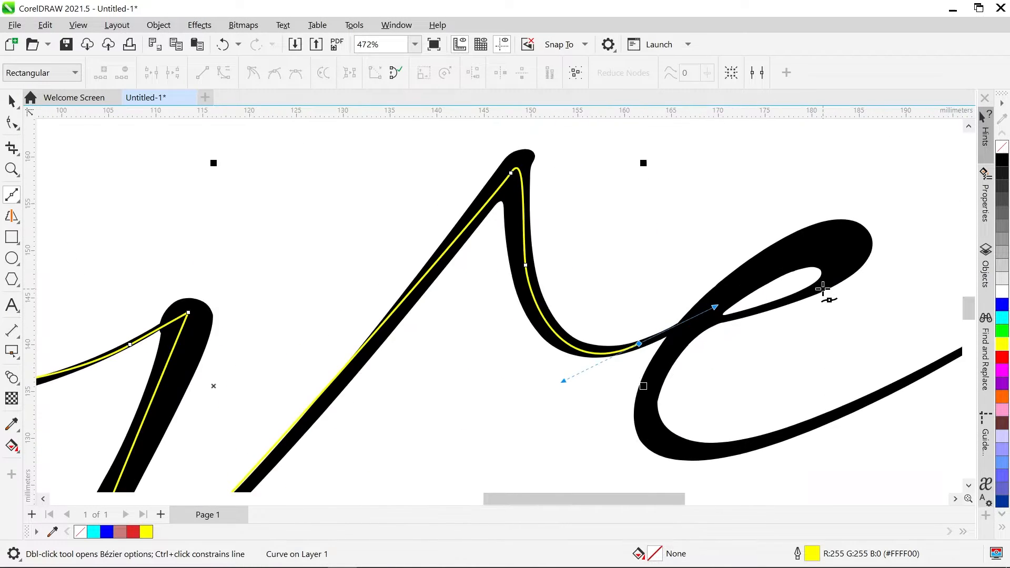
pyautogui.scroll(1, 815, 297)
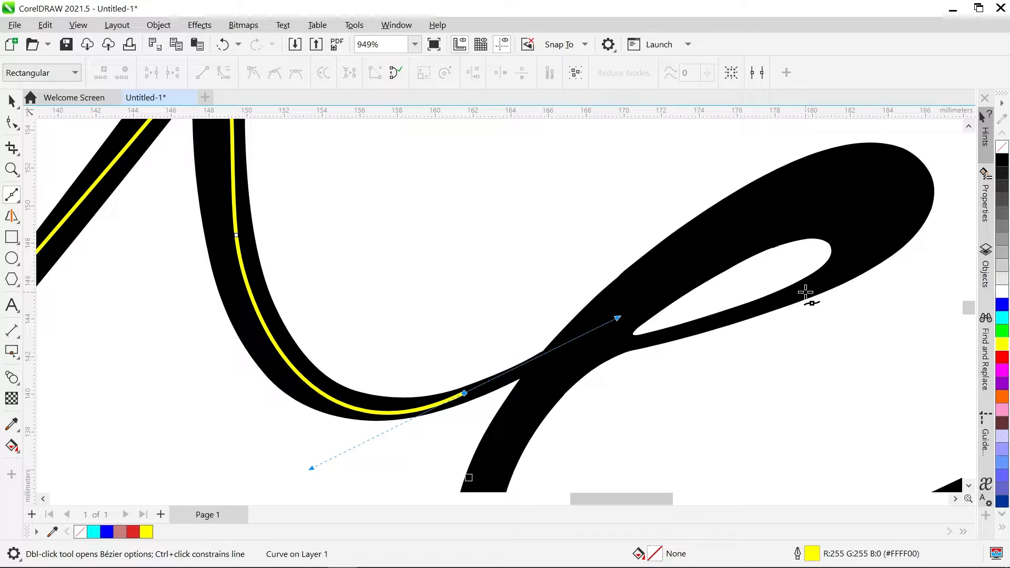
pyautogui.moveTo(803, 293); pyautogui.dragTo(907, 227)
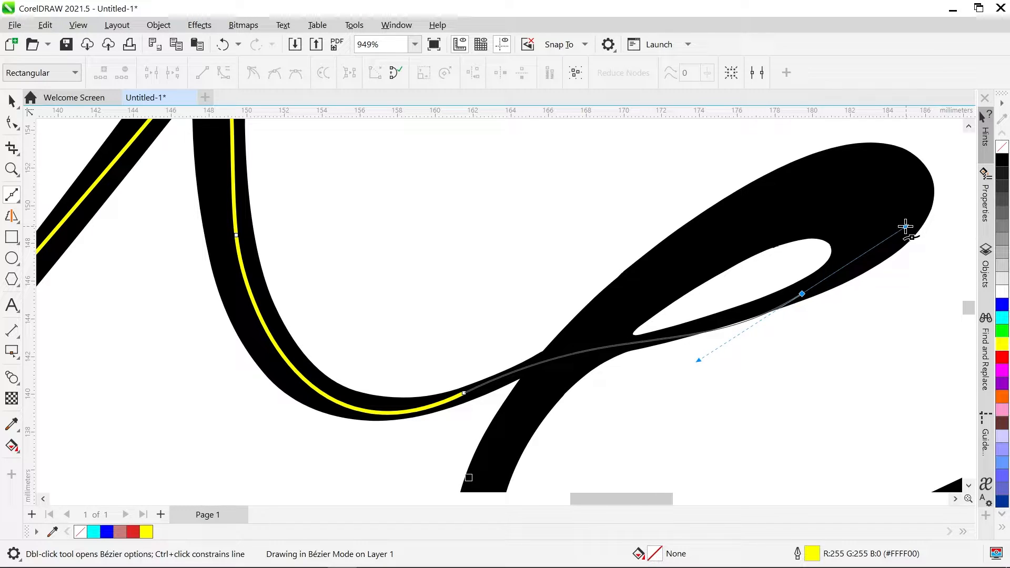
pyautogui.moveTo(787, 218); pyautogui.dragTo(673, 266)
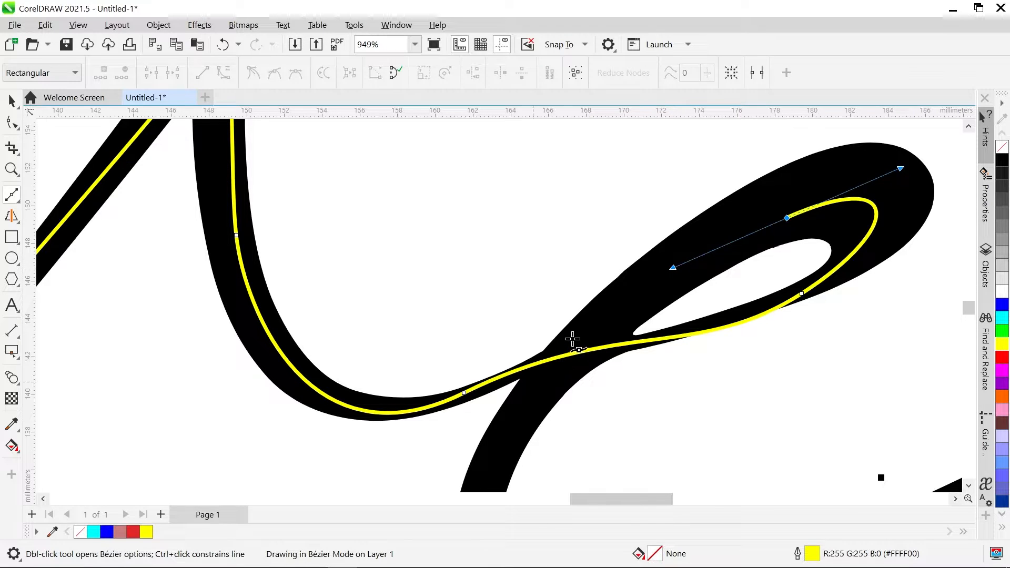
# Step: Trace the curve down the e's back, around its bottom bowl and along the thin tail to the tip
pyautogui.scroll(-2, 573, 338)
pyautogui.scroll(3, 549, 417)
pyautogui.scroll(-4, 566, 268)
pyautogui.scroll(1, 537, 362)
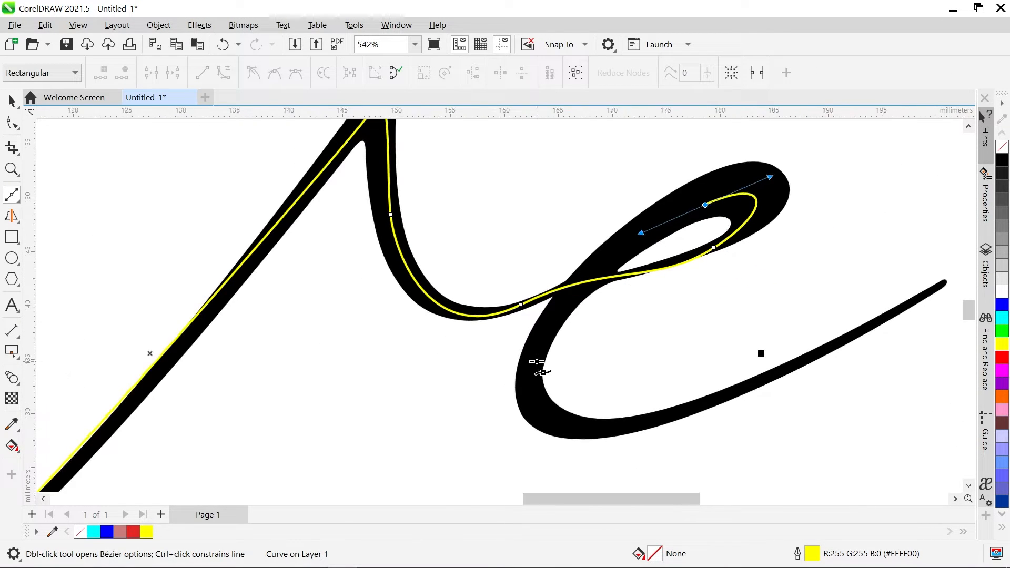
pyautogui.moveTo(536, 368); pyautogui.dragTo(541, 422)
pyautogui.moveTo(734, 390); pyautogui.dragTo(889, 319)
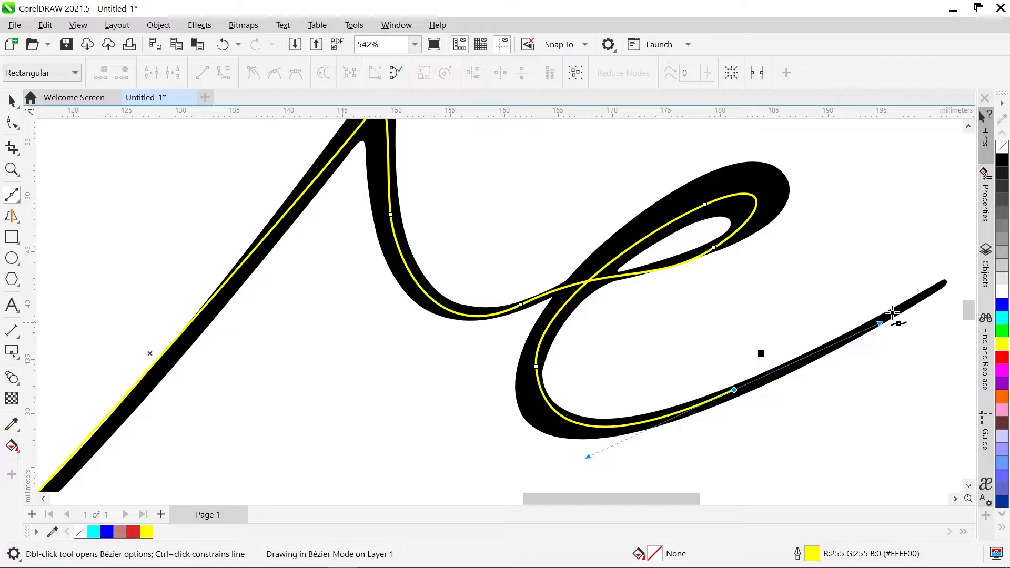
pyautogui.click(945, 283)
# Step: Delete the curve's node on the left side of the e's bowl with the Shape tool
pyautogui.scroll(3, 603, 402)
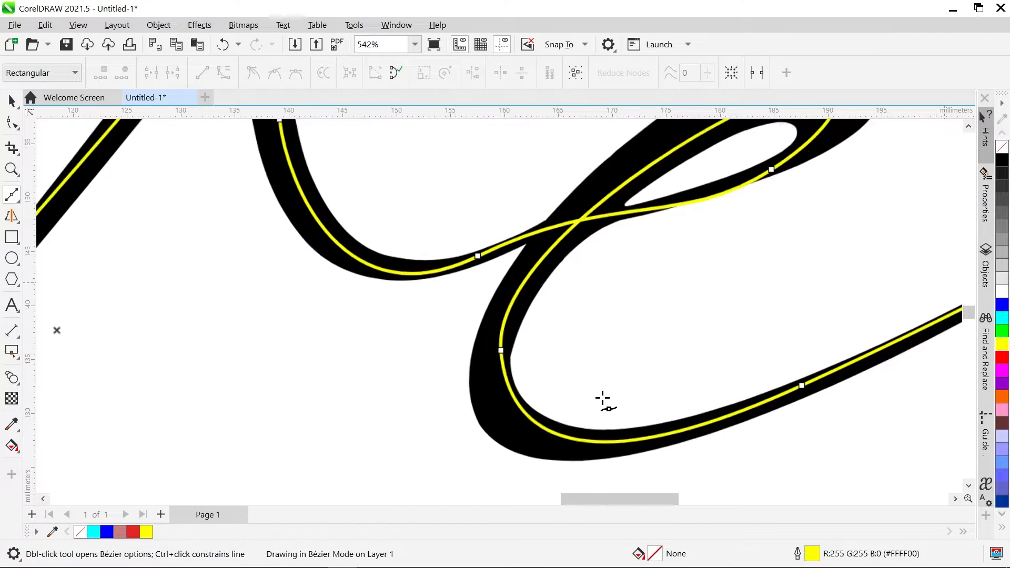
pyautogui.click(7, 126)
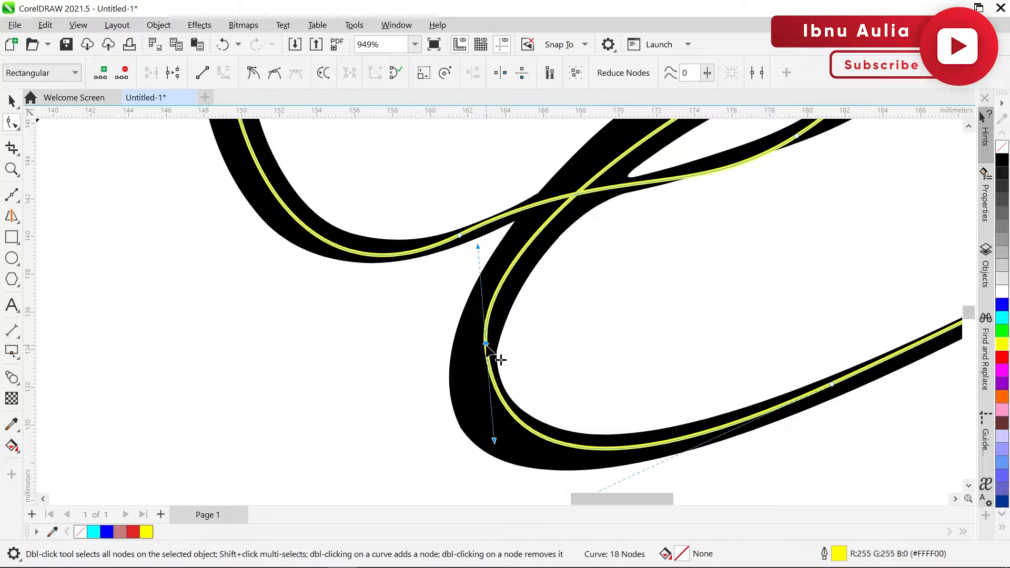
pyautogui.doubleClick(486, 346)
# Step: Move the node on the underside of the e's eye about 2.2 mm up and right so the curve follows the stroke
pyautogui.scroll(-3, 467, 375)
pyautogui.scroll(2, 629, 255)
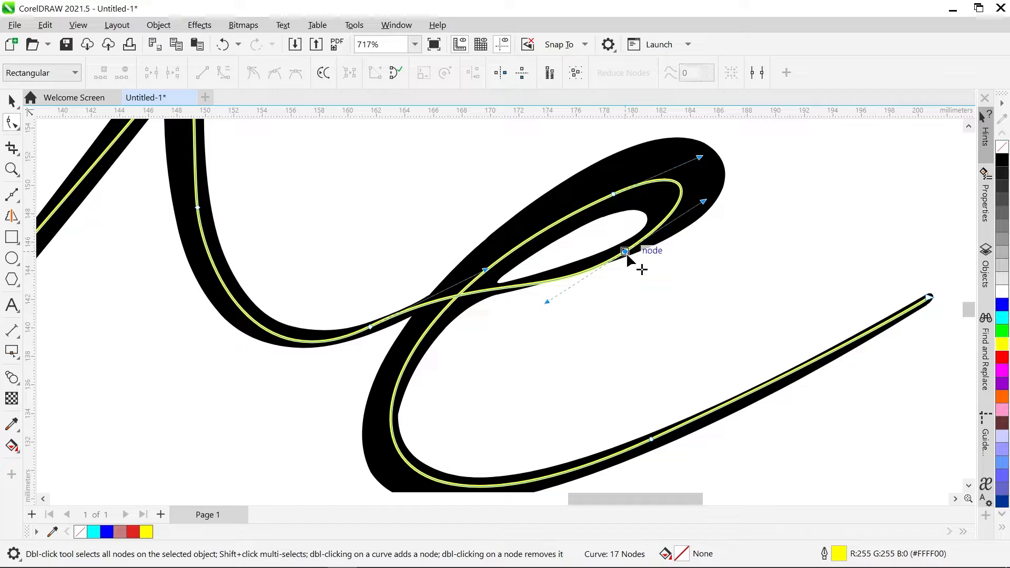
pyautogui.doubleClick(626, 252)
pyautogui.hotkey('ctrl', 'z')
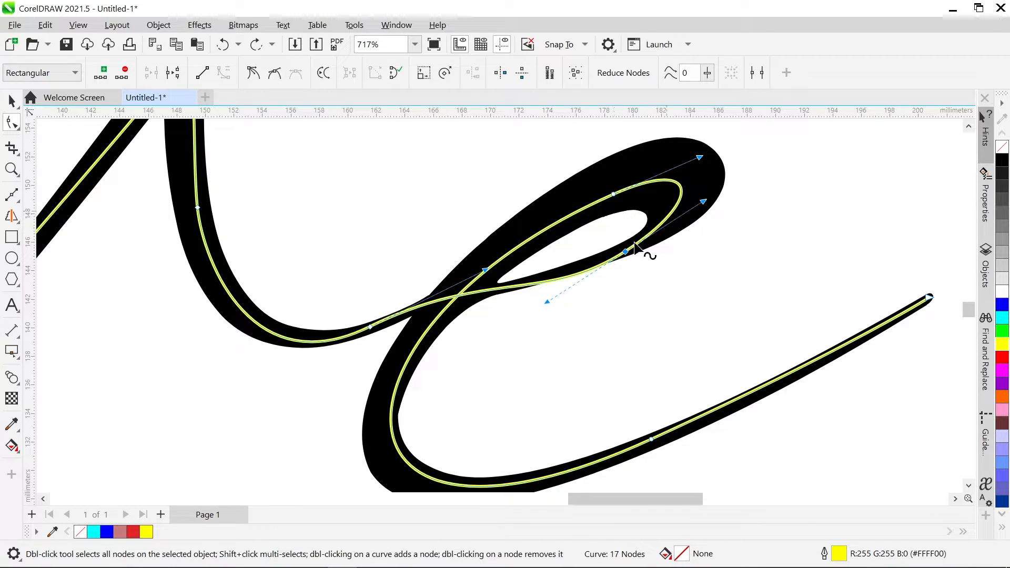
pyautogui.moveTo(626, 252); pyautogui.dragTo(653, 239)
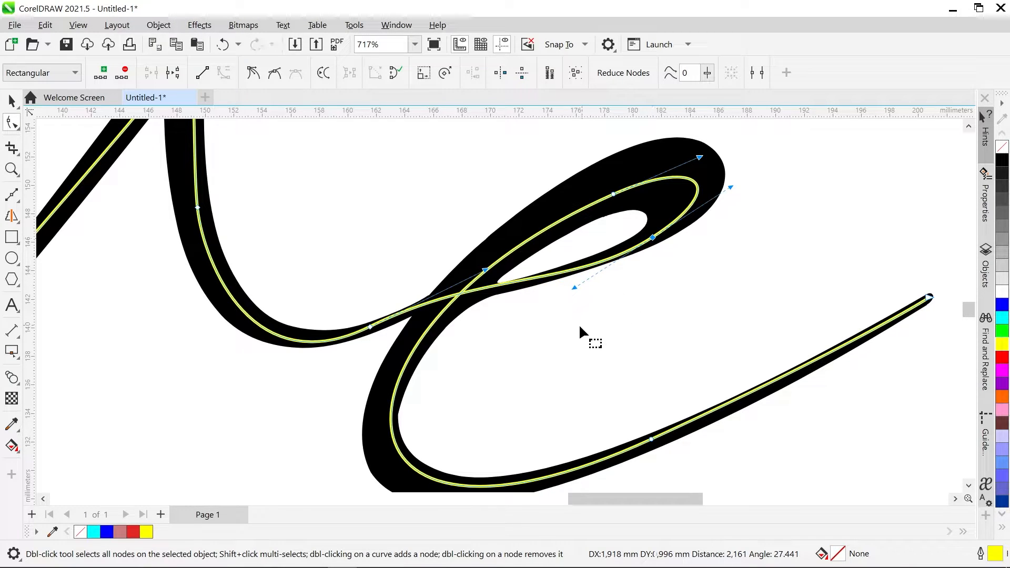
pyautogui.scroll(-1, 457, 298)
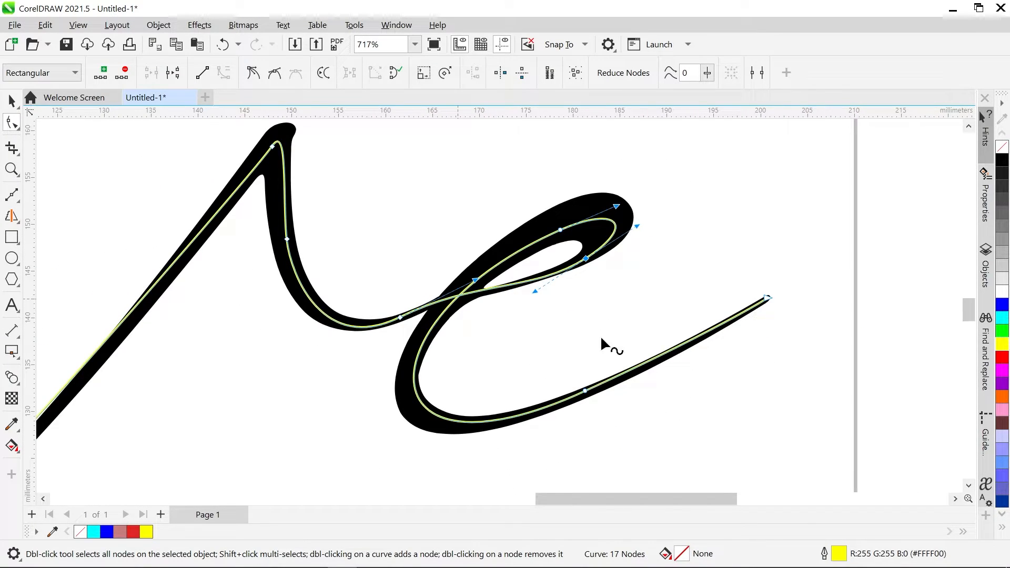
# Step: Delete the node near the v's right-hand peak and pull the curve about 3.2 mm up and right into the peak
pyautogui.scroll(2, 247, 140)
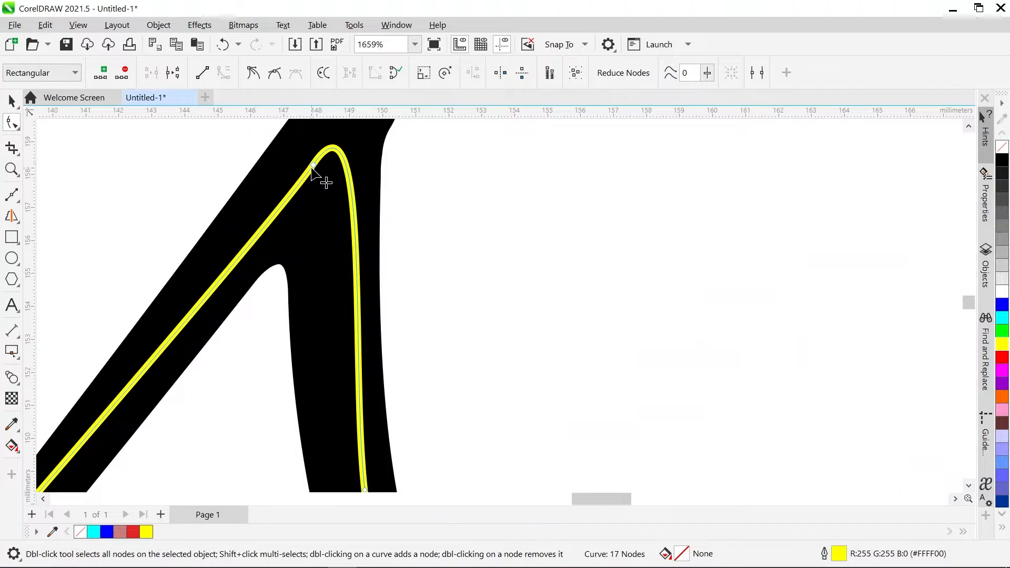
pyautogui.press('Delete')
pyautogui.scroll(-3, 316, 176)
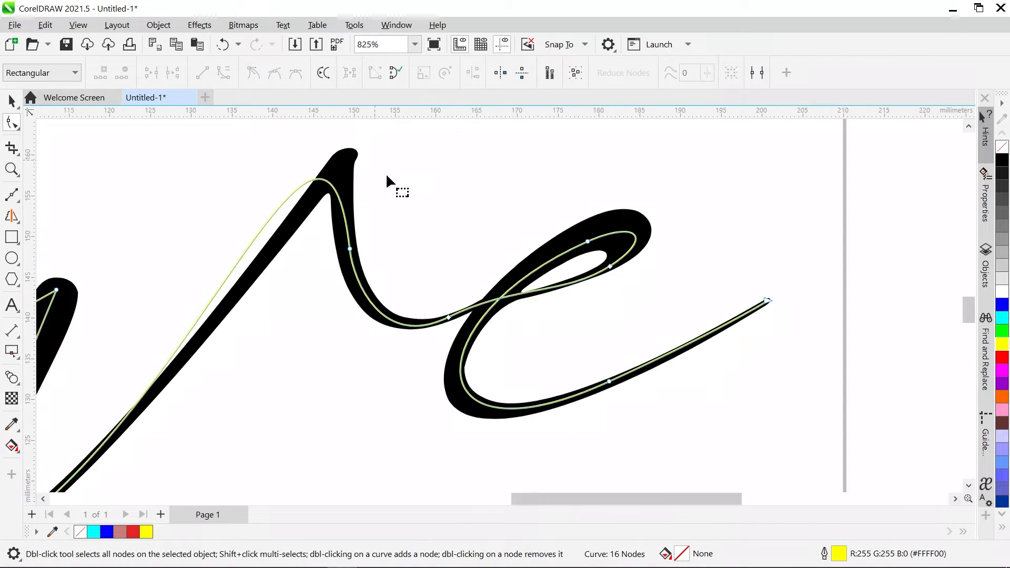
pyautogui.scroll(2, 367, 196)
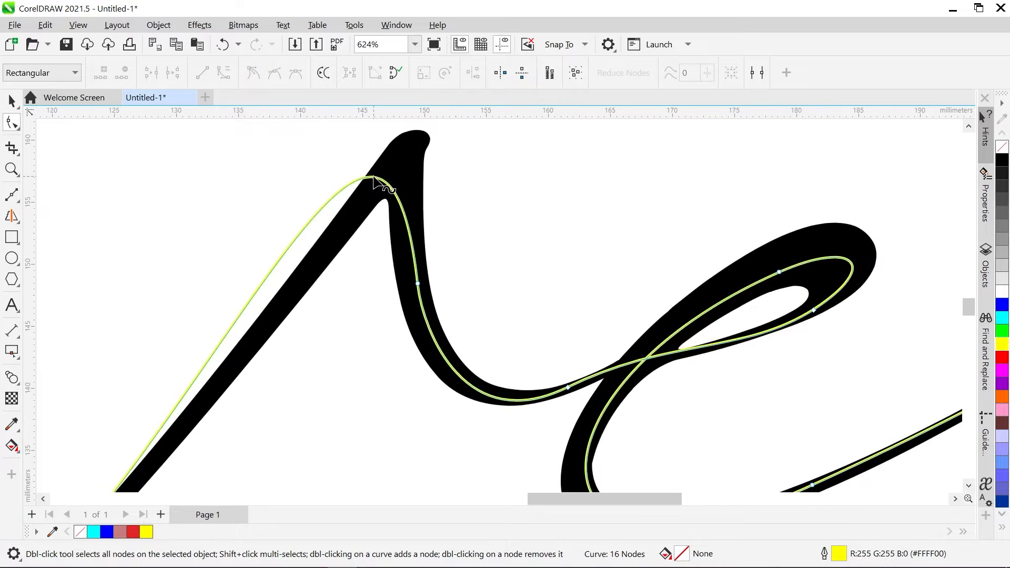
pyautogui.moveTo(375, 178); pyautogui.dragTo(406, 157)
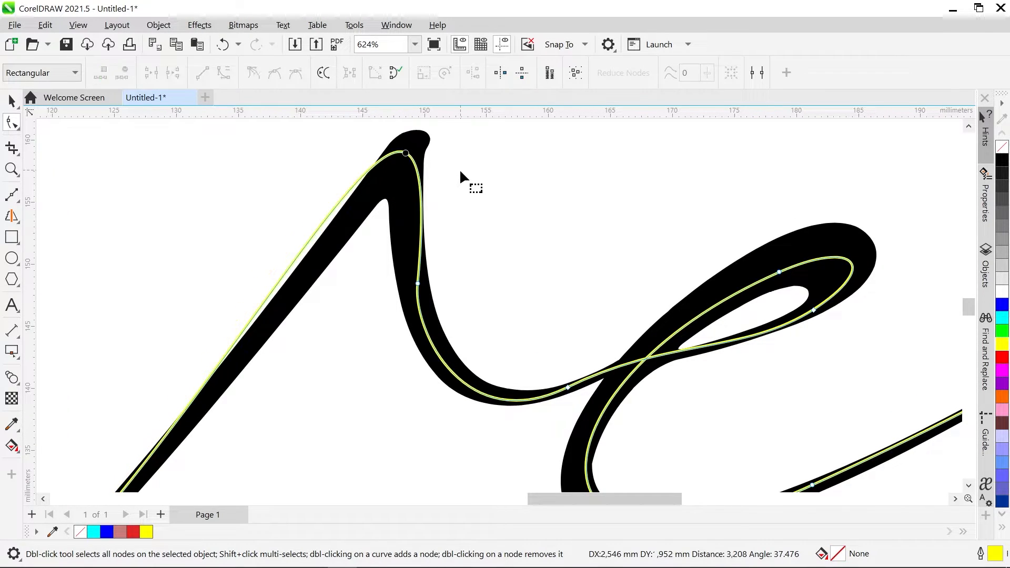
pyautogui.scroll(-1, 456, 172)
pyautogui.scroll(1, 430, 273)
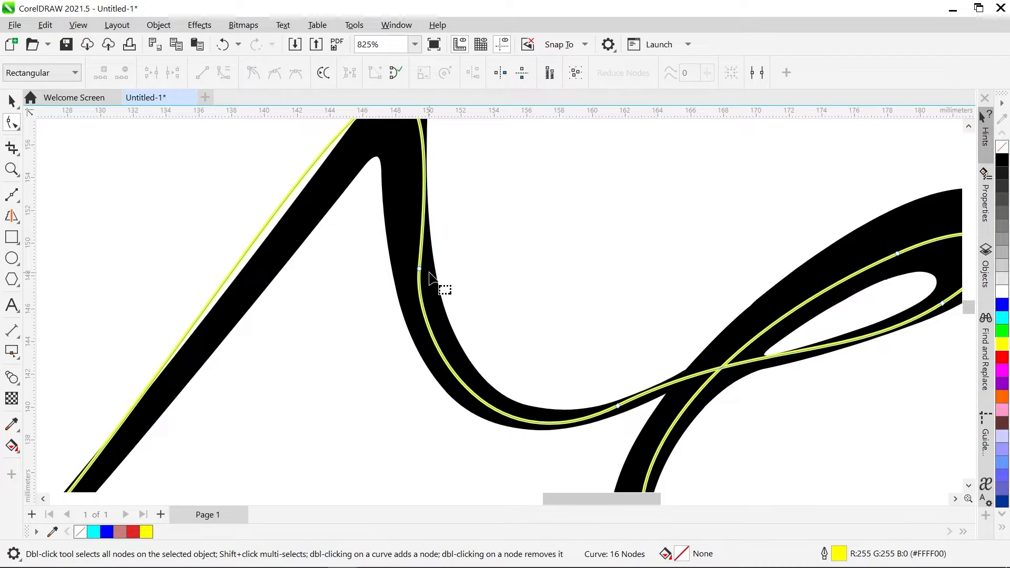
# Step: Try to delete the node on the downstroke between the v's right-hand peak and the e
pyautogui.click(419, 270)
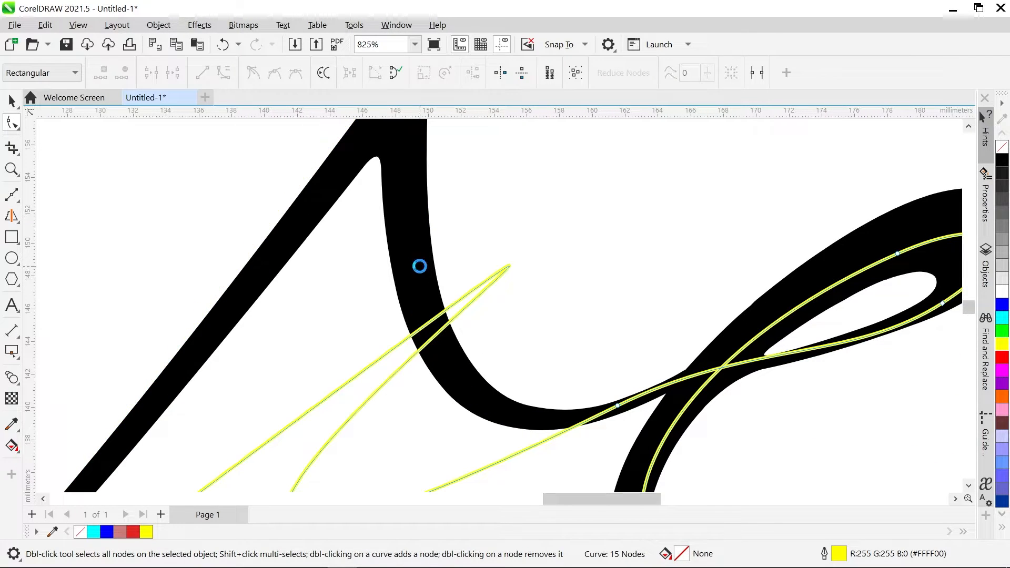
pyautogui.scroll(-1, 420, 270)
pyautogui.scroll(1, 426, 219)
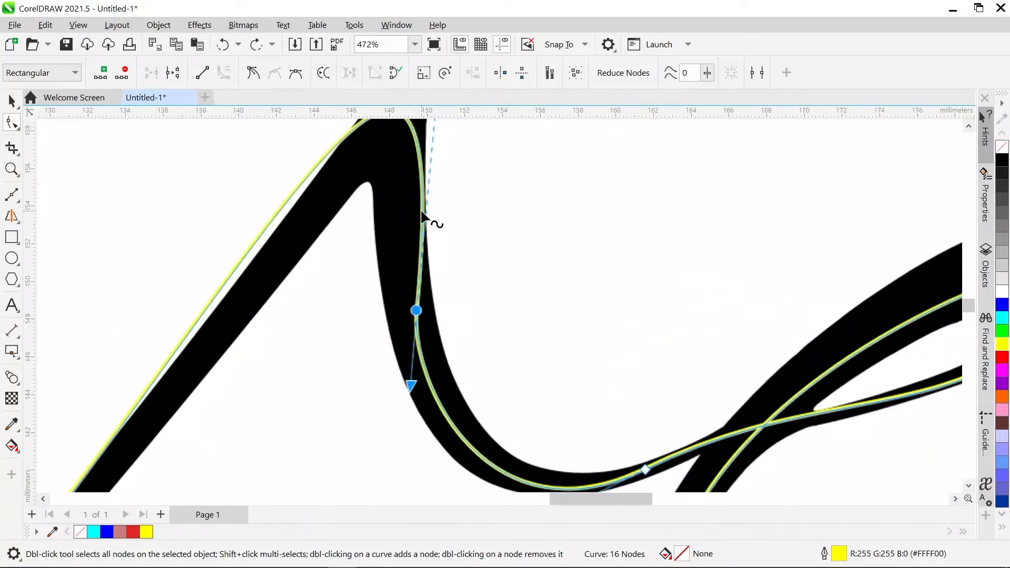
pyautogui.scroll(-1, 418, 248)
pyautogui.scroll(-1, 429, 195)
pyautogui.scroll(-1, 429, 174)
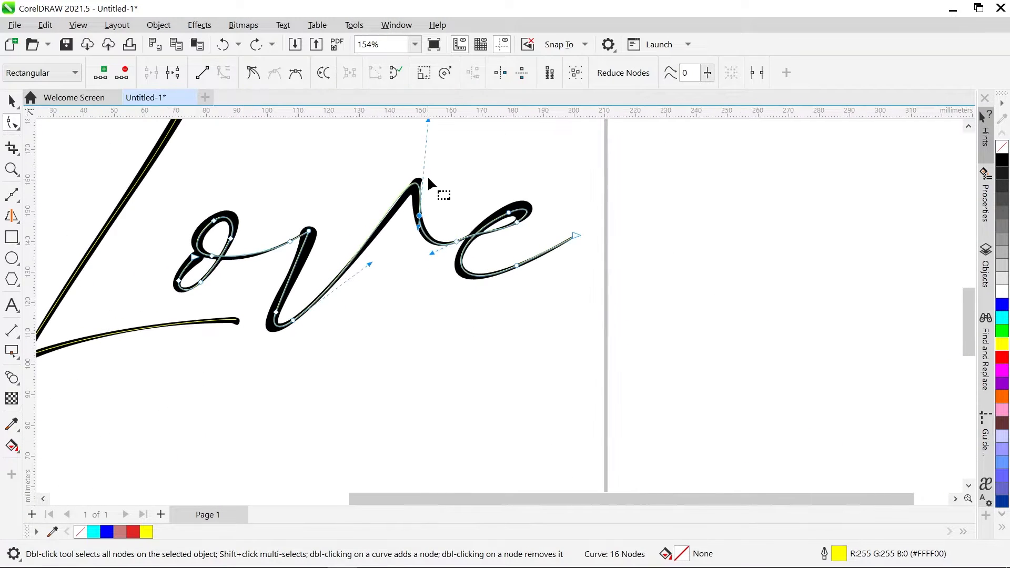
pyautogui.scroll(1, 428, 181)
pyautogui.scroll(1, 415, 205)
pyautogui.scroll(1, 342, 216)
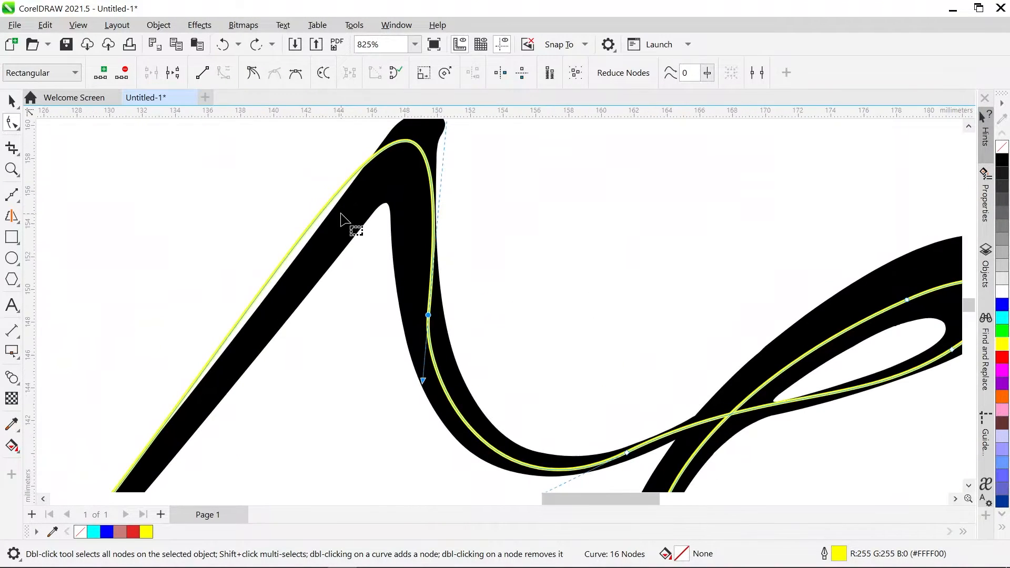
# Step: Delete the corner node at the top of the v's thick left stroke
pyautogui.scroll(-3, 506, 174)
pyautogui.scroll(-1, 316, 358)
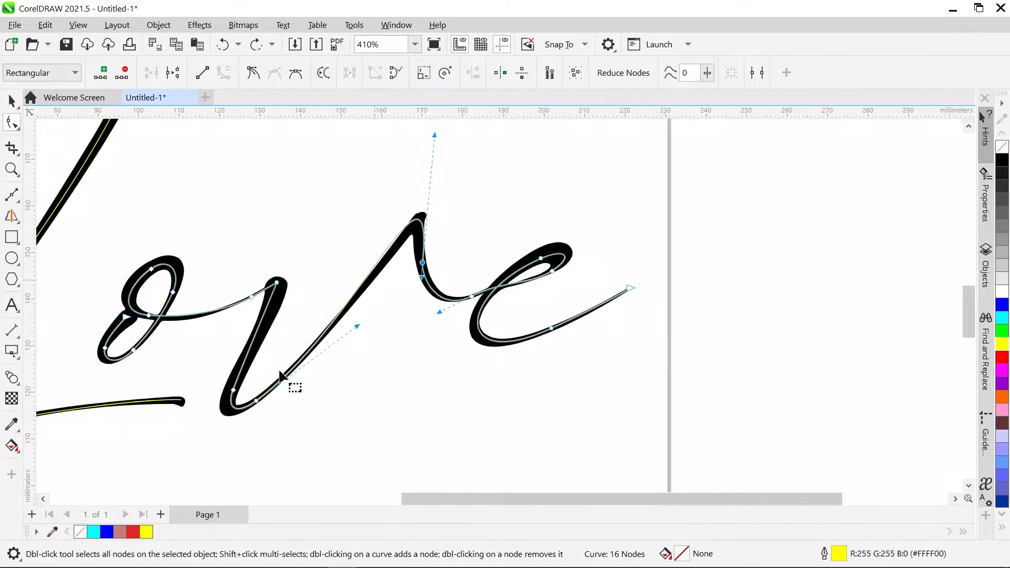
pyautogui.scroll(1, 235, 387)
pyautogui.scroll(4, 297, 182)
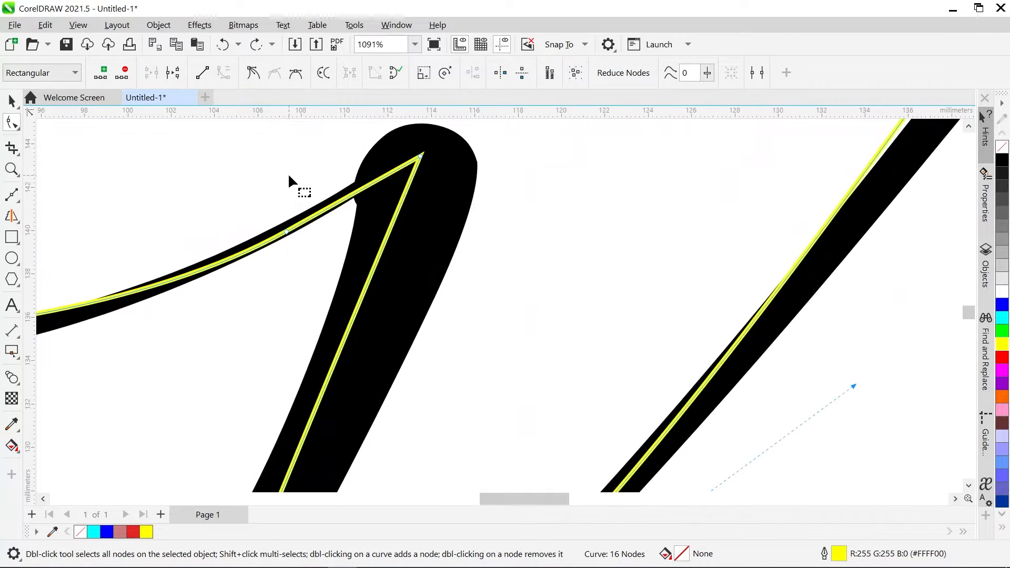
pyautogui.scroll(-2, 400, 171)
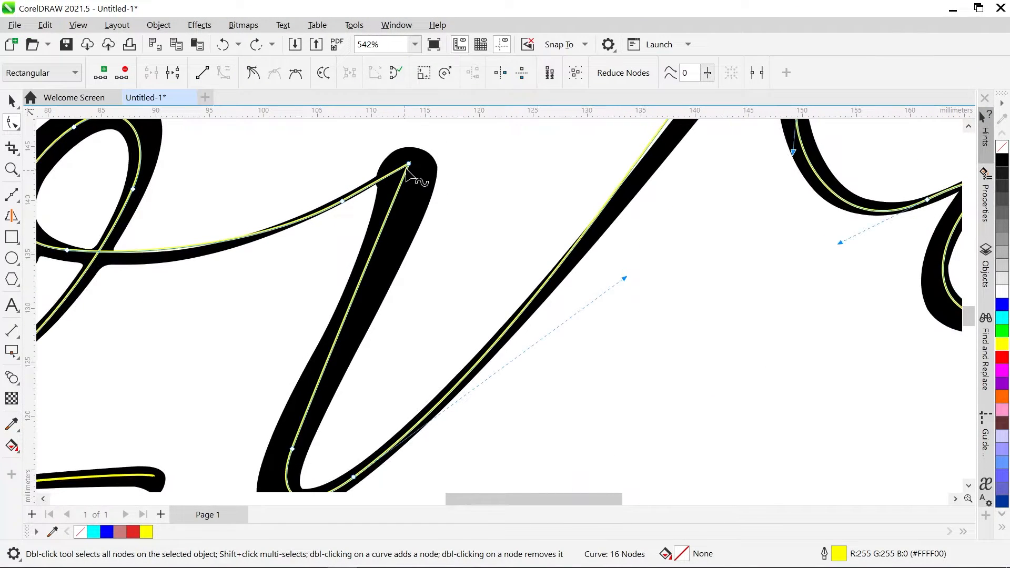
pyautogui.press('Delete')
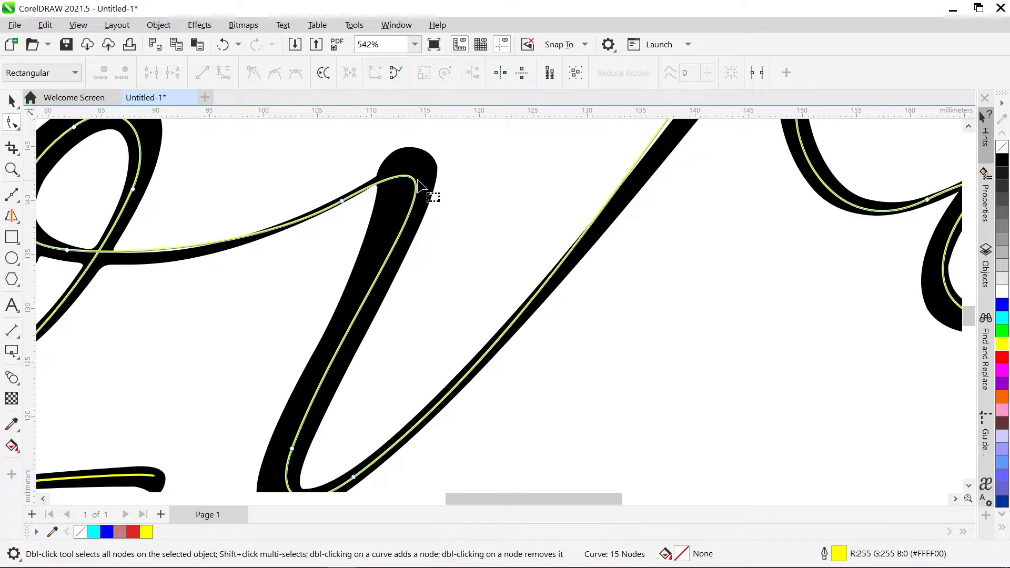
# Step: Delete the curve's node on the upper left of the o's bowl
pyautogui.scroll(-2, 432, 164)
pyautogui.scroll(3, 123, 223)
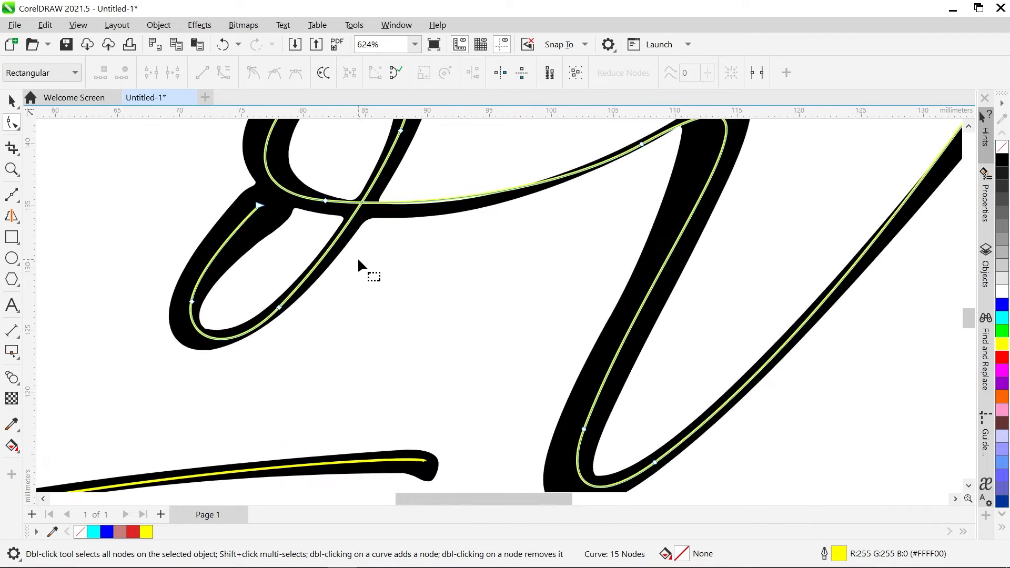
pyautogui.scroll(-2, 358, 260)
pyautogui.scroll(-2, 363, 218)
pyautogui.scroll(2, 361, 153)
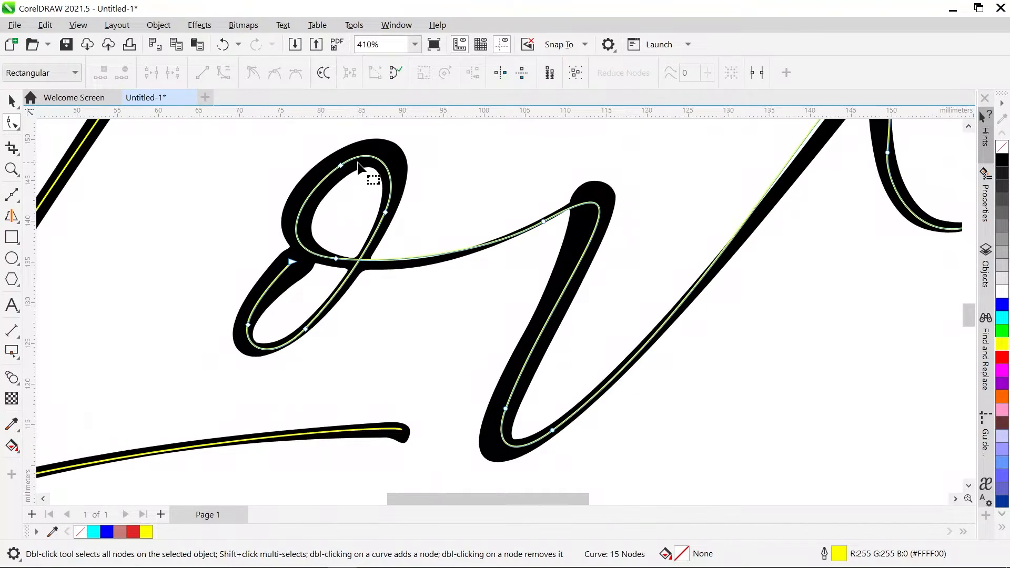
pyautogui.scroll(1, 359, 164)
pyautogui.click(336, 180)
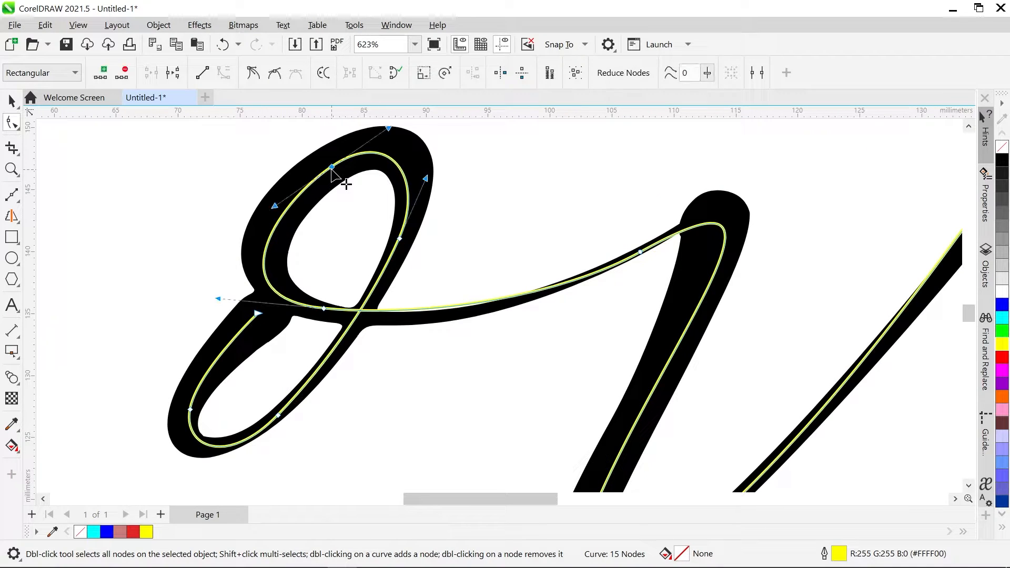
pyautogui.press('Delete')
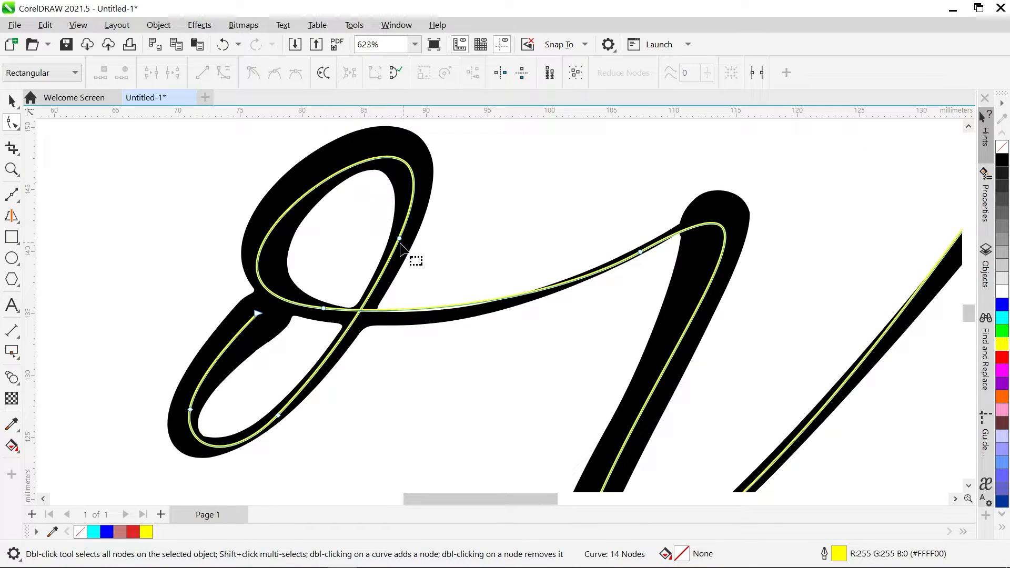
# Step: Pull the curve on the upper left of the o's bowl about 1 mm up, towards the middle of the stroke
pyautogui.click(399, 239)
pyautogui.scroll(-1, 339, 212)
pyautogui.moveTo(325, 196); pyautogui.dragTo(324, 201)
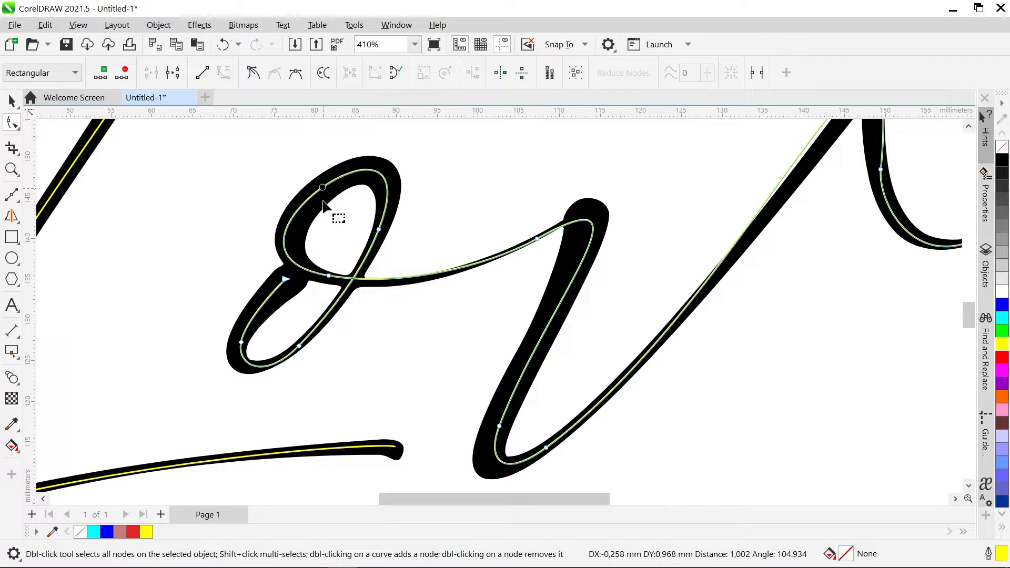
pyautogui.scroll(1, 295, 286)
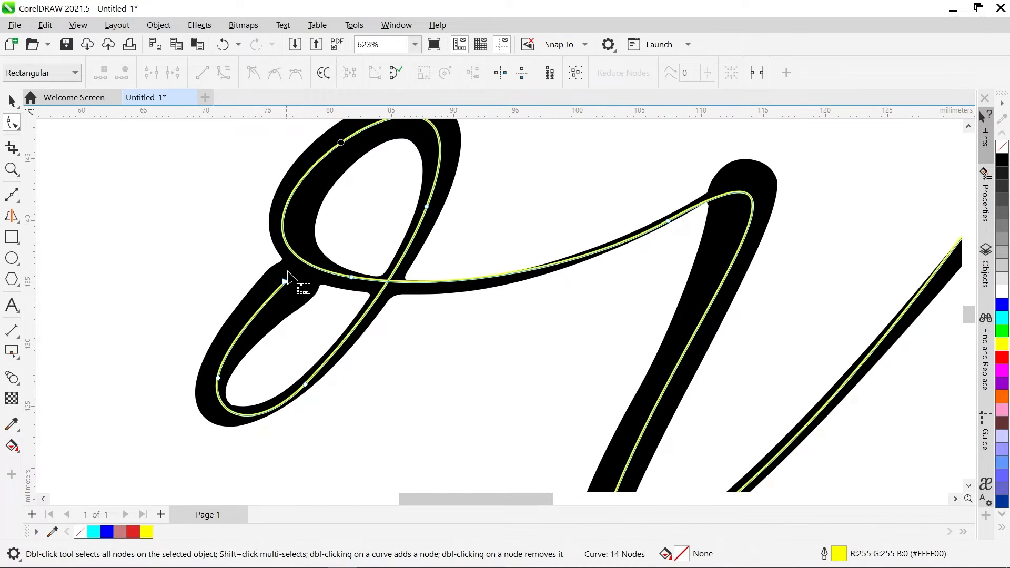
# Step: Tilt the handle of the node at the o's bowl bottom so the curve follows the connector to the v, and deselect the curve
pyautogui.doubleClick(352, 277)
pyautogui.hotkey('ctrl', 'z')
pyautogui.moveTo(454, 294)
pyautogui.mouseDown()
pyautogui.moveTo(440, 316)
pyautogui.moveTo(444, 304)
pyautogui.mouseUp()
pyautogui.scroll(-1, 422, 319)
pyautogui.scroll(1, 360, 368)
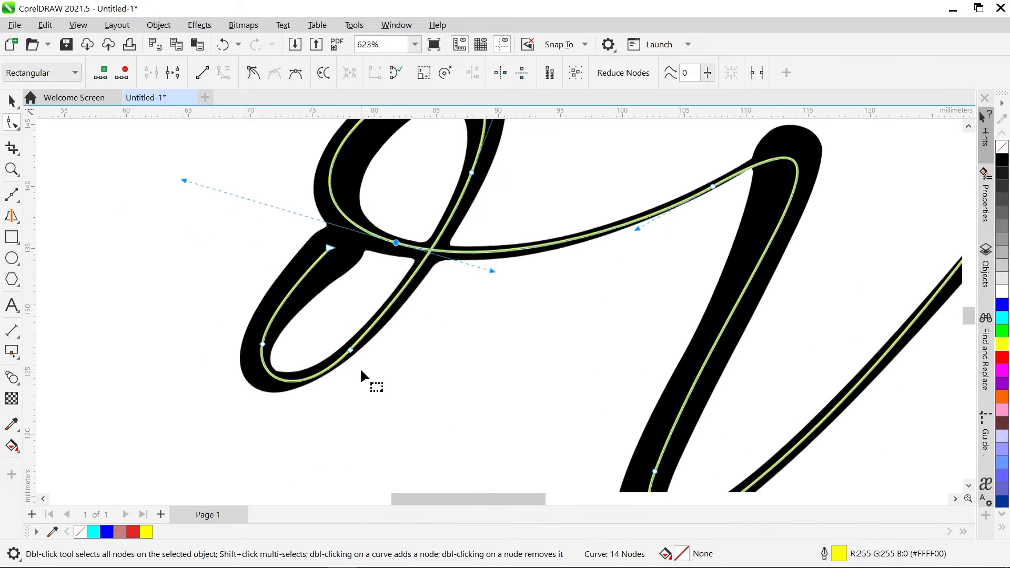
pyautogui.scroll(-4, 416, 311)
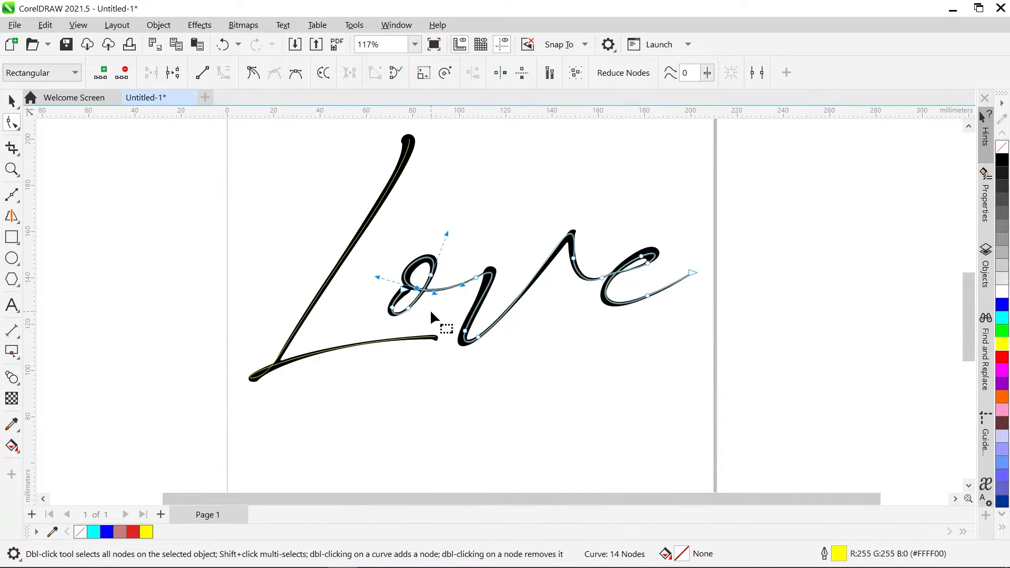
pyautogui.click(11, 100)
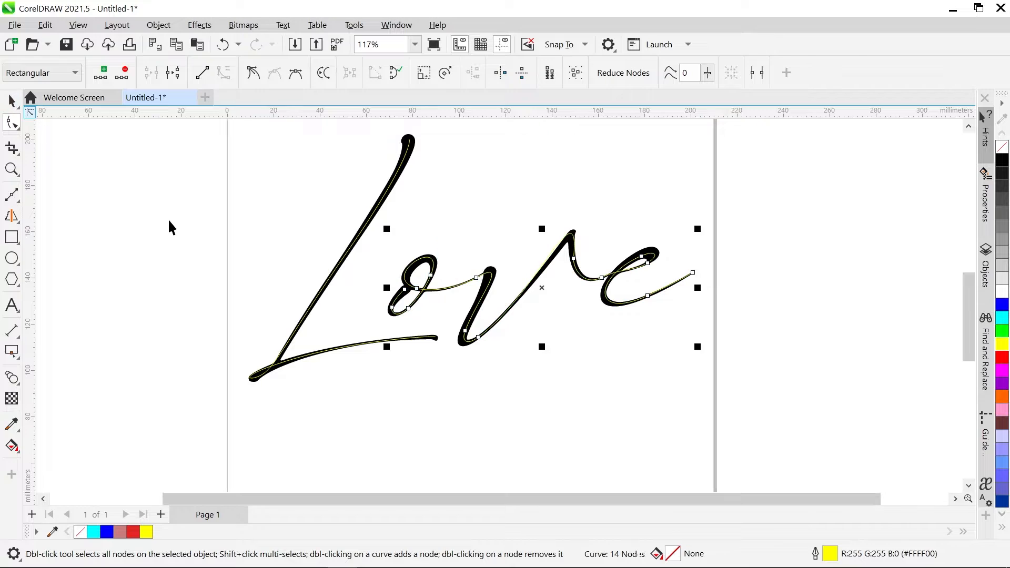
pyautogui.click(325, 406)
# Step: Draw a circle about 21 mm in diameter above the word's left end and copy it about 188 mm straight to the right
pyautogui.scroll(1, 342, 374)
pyautogui.scroll(-3, 451, 421)
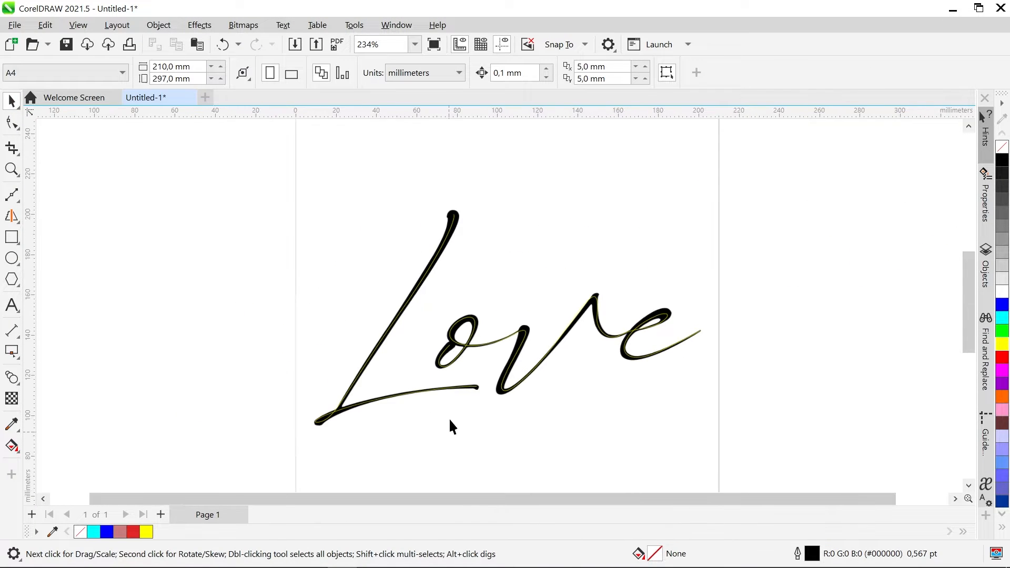
pyautogui.click(12, 266)
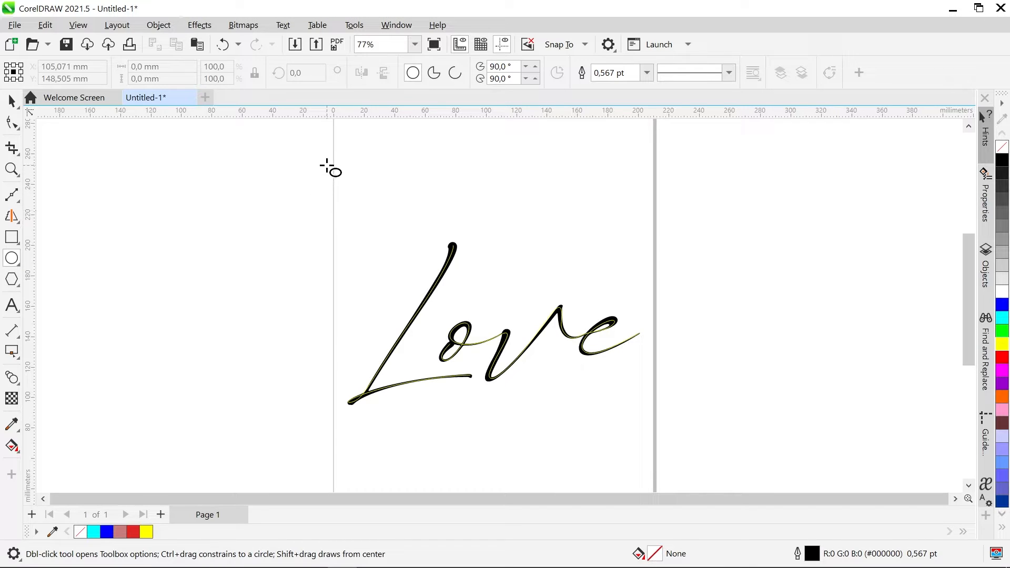
pyautogui.moveTo(327, 165); pyautogui.dragTo(359, 197)
pyautogui.press('space')
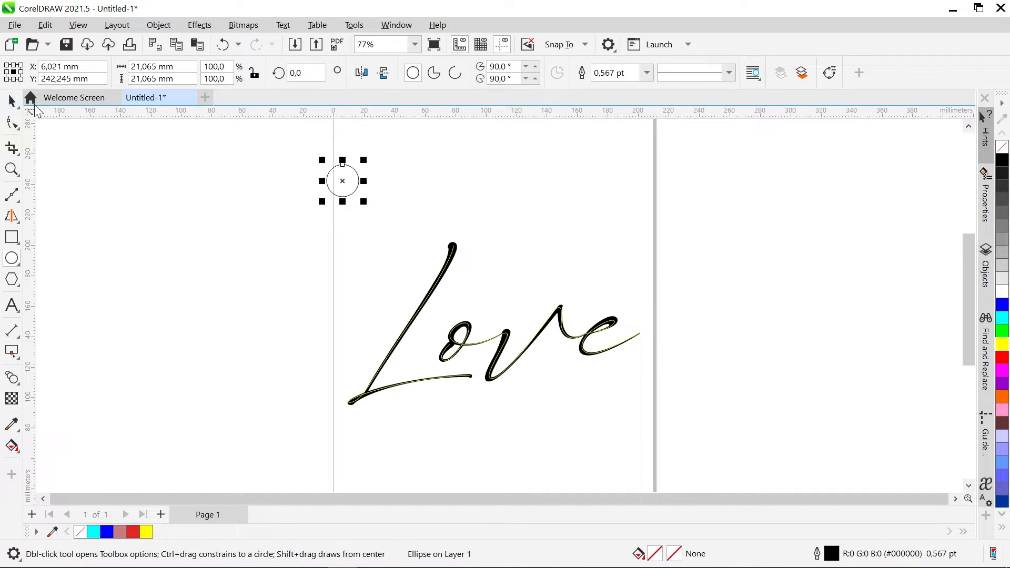
pyautogui.moveTo(342, 183); pyautogui.dragTo(632, 200)
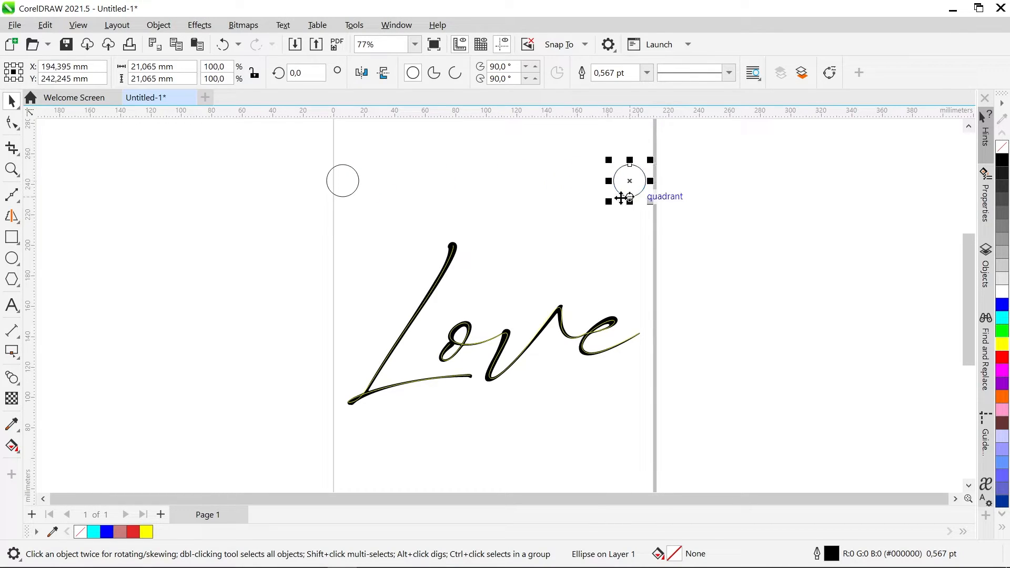
# Step: Fill the left circle with cyan (#00FFFF) and remove its outline
pyautogui.click(340, 196)
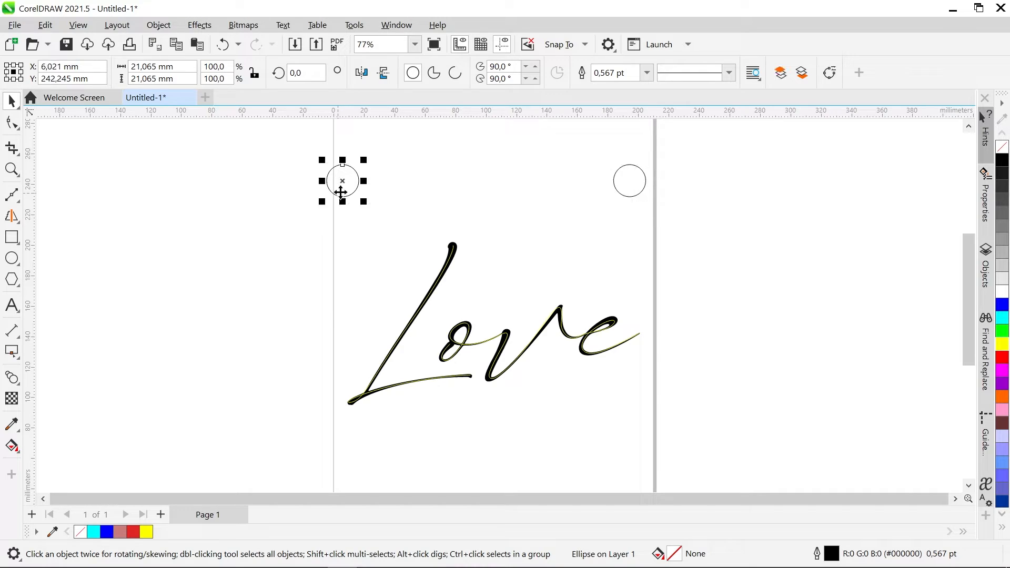
pyautogui.click(1003, 318)
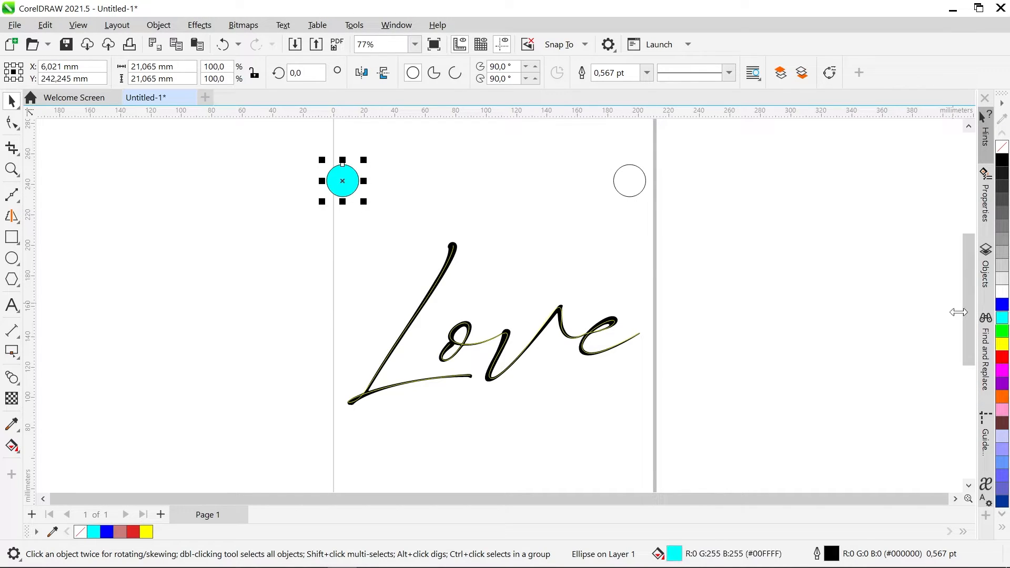
pyautogui.rightClick(1004, 153)
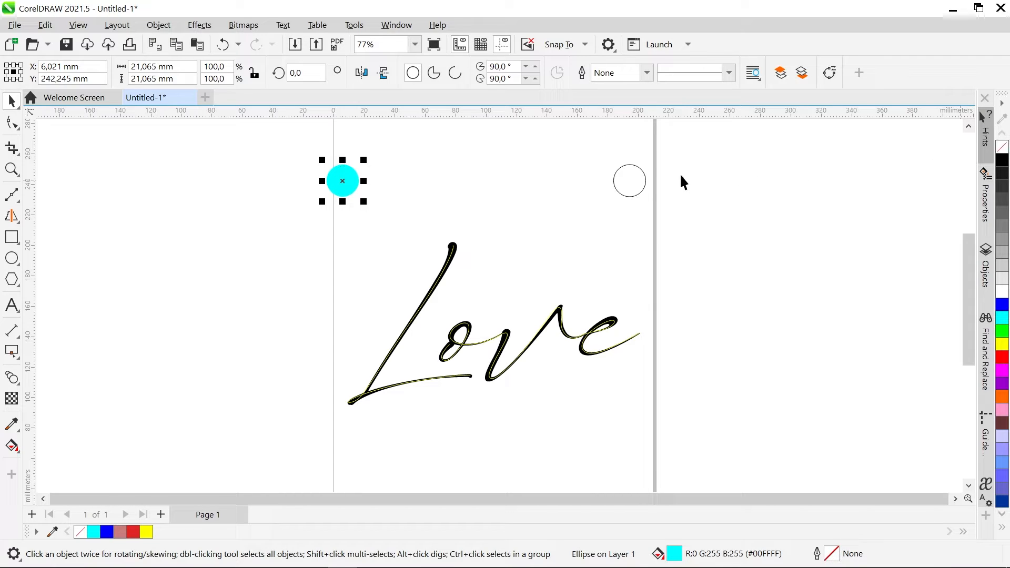
# Step: Fill the right circle with blue and remove its outline
pyautogui.click(644, 181)
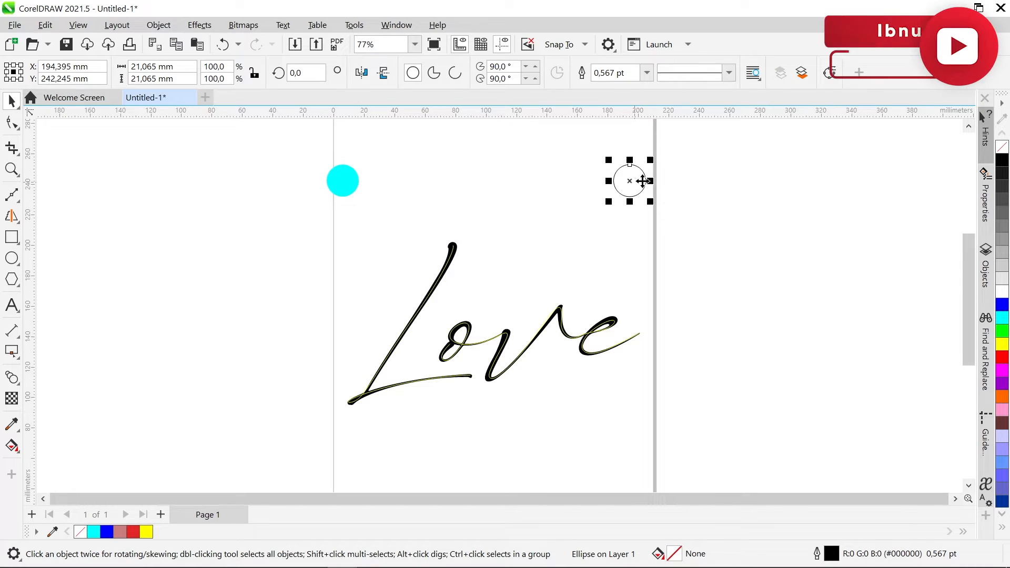
pyautogui.click(1004, 309)
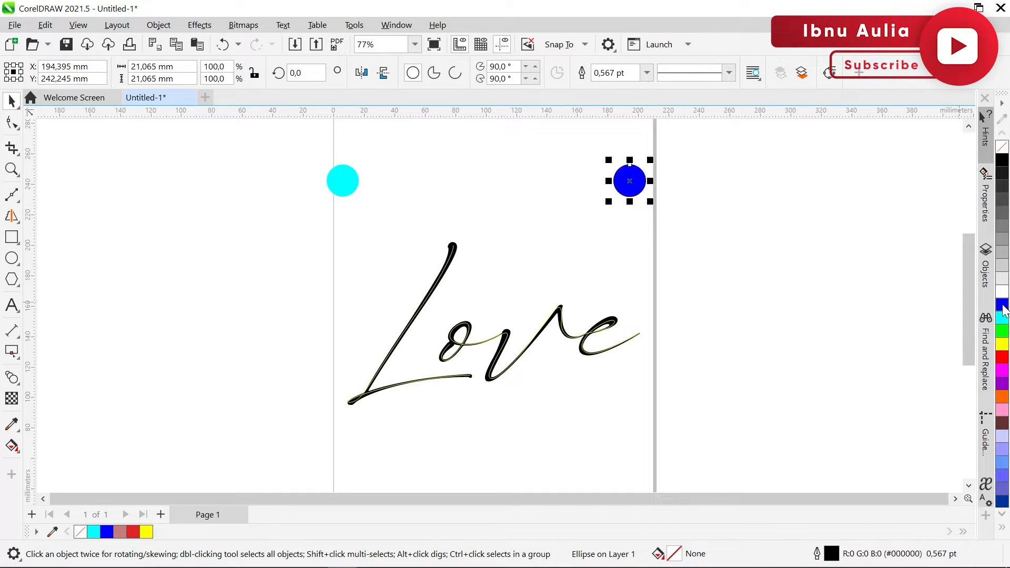
pyautogui.rightClick(1002, 157)
# Step: Blend the cyan circle into the blue circle in a straight line with 500 steps
pyautogui.click(351, 180)
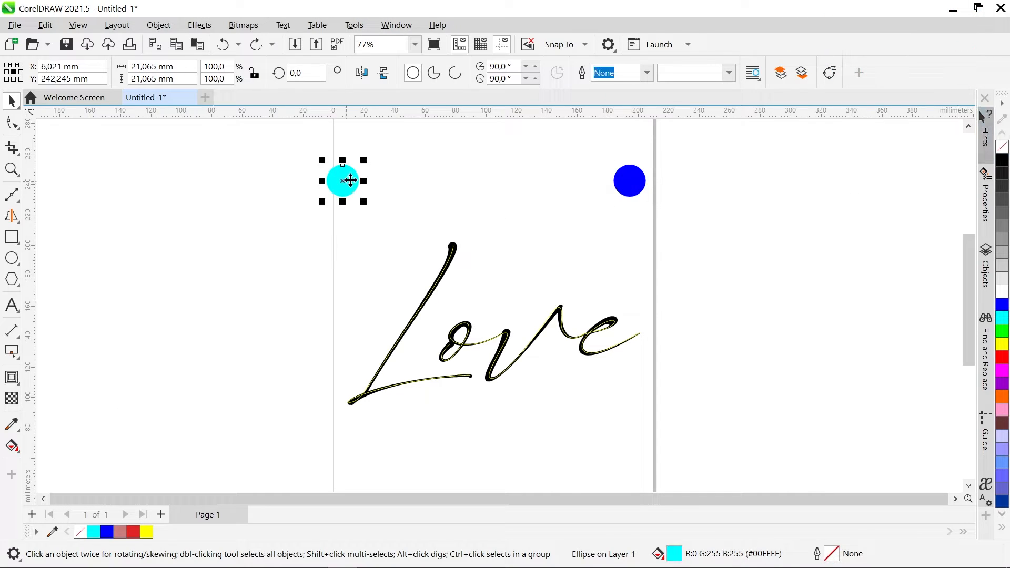
pyautogui.keyDown('shift'); pyautogui.click(629, 180); pyautogui.keyUp('shift')
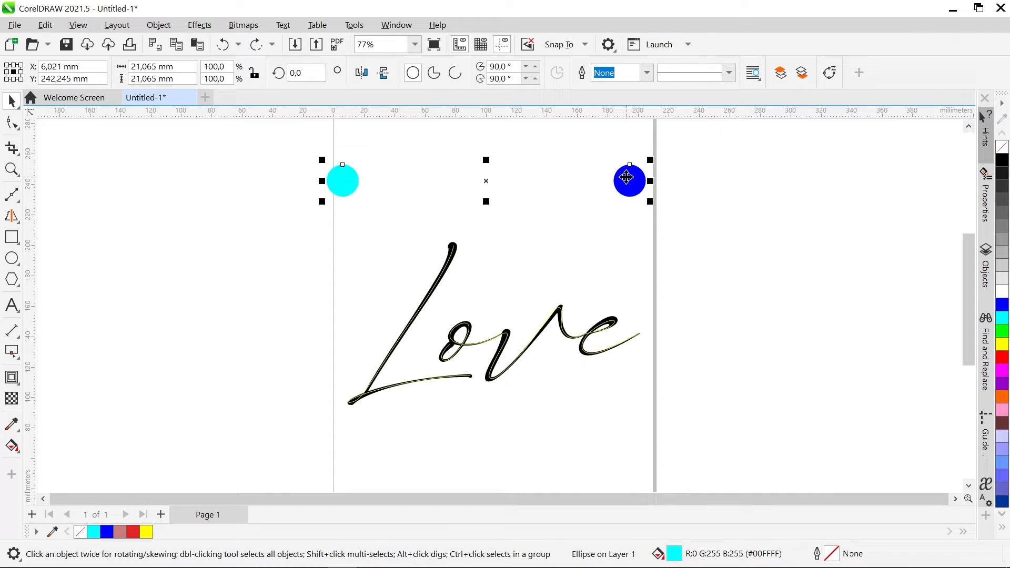
pyautogui.click(20, 384)
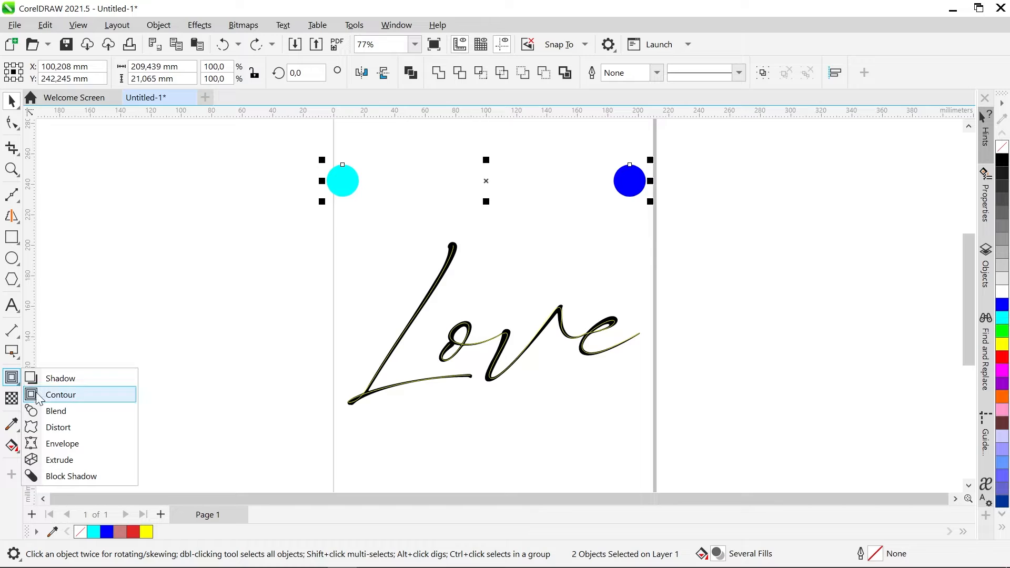
pyautogui.click(51, 411)
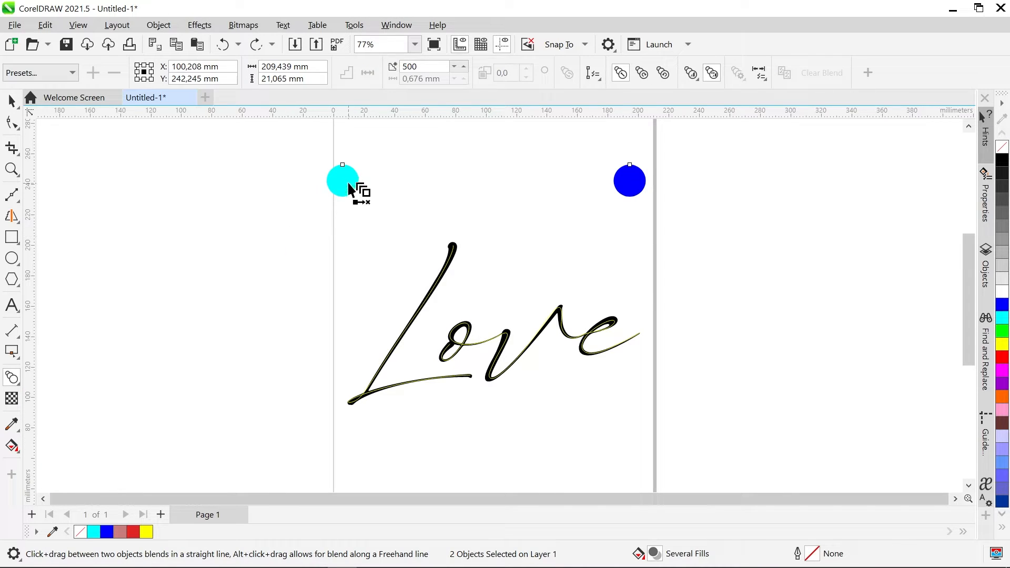
pyautogui.moveTo(346, 180); pyautogui.dragTo(630, 187)
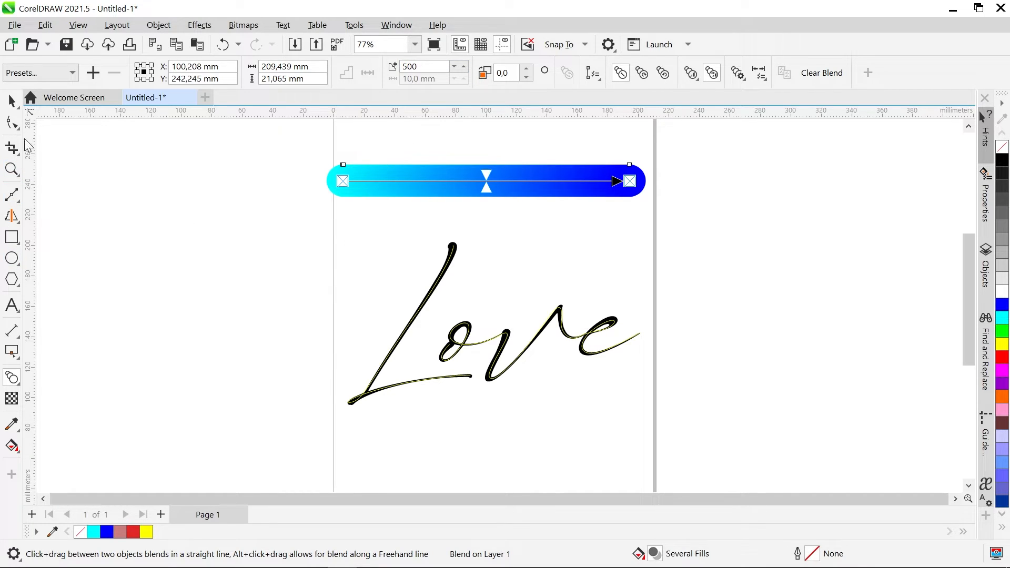
pyautogui.click(16, 103)
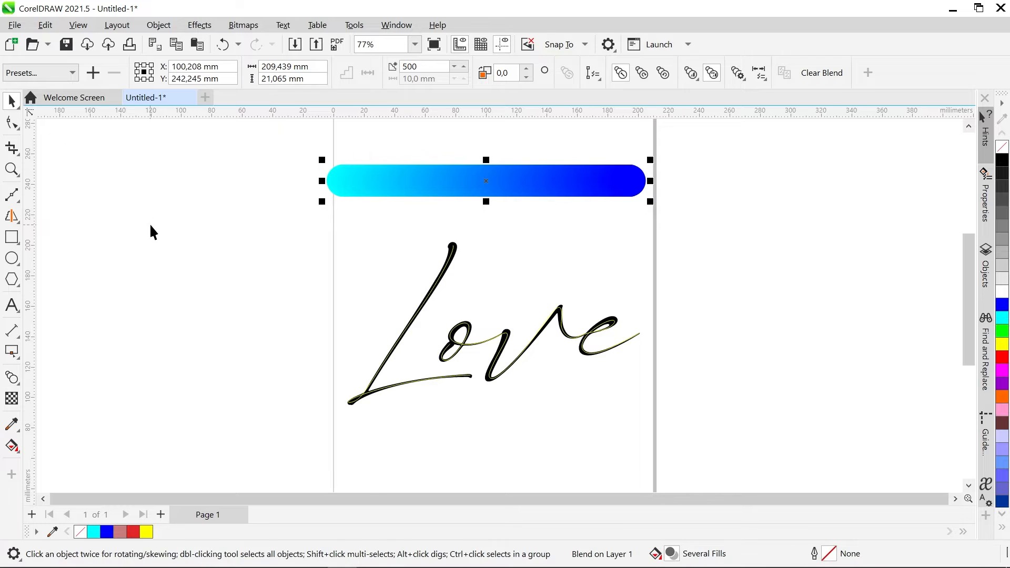
# Step: Scale the blend down to about 108 mm wide and paste a copy of it in the same place
pyautogui.click(546, 193)
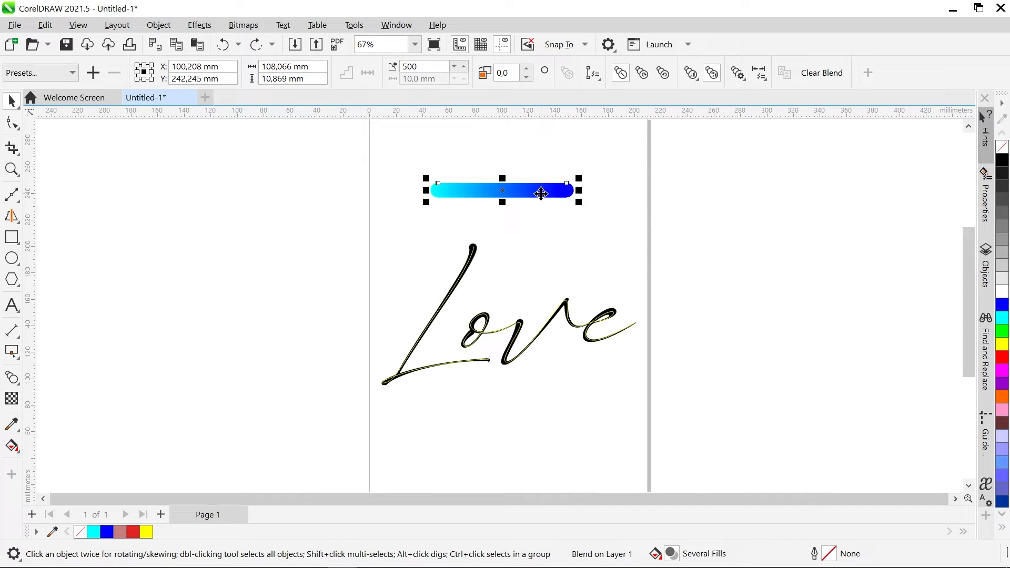
pyautogui.rightClick(541, 193)
pyautogui.click(570, 255)
pyautogui.rightClick(542, 210)
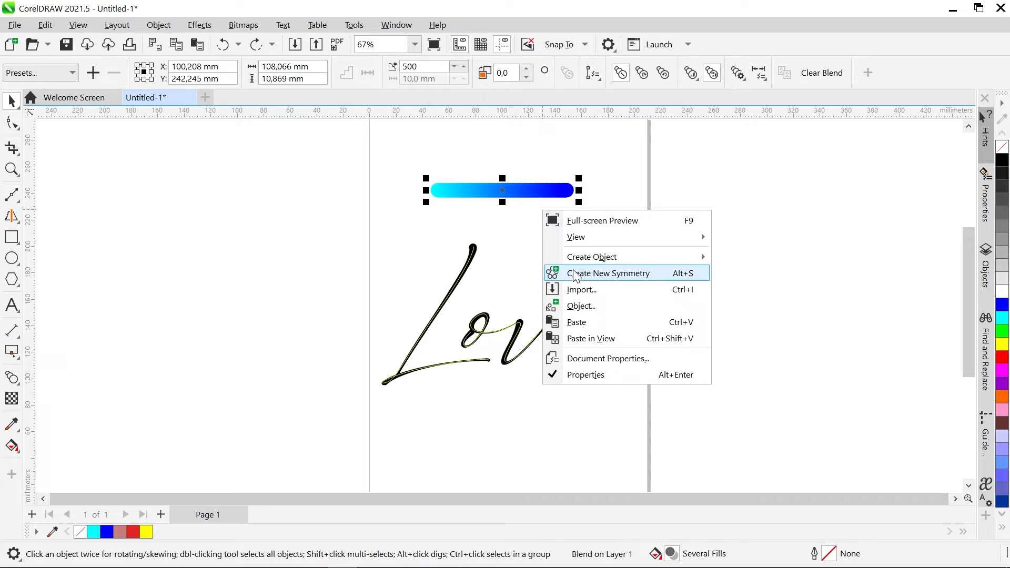
pyautogui.click(571, 322)
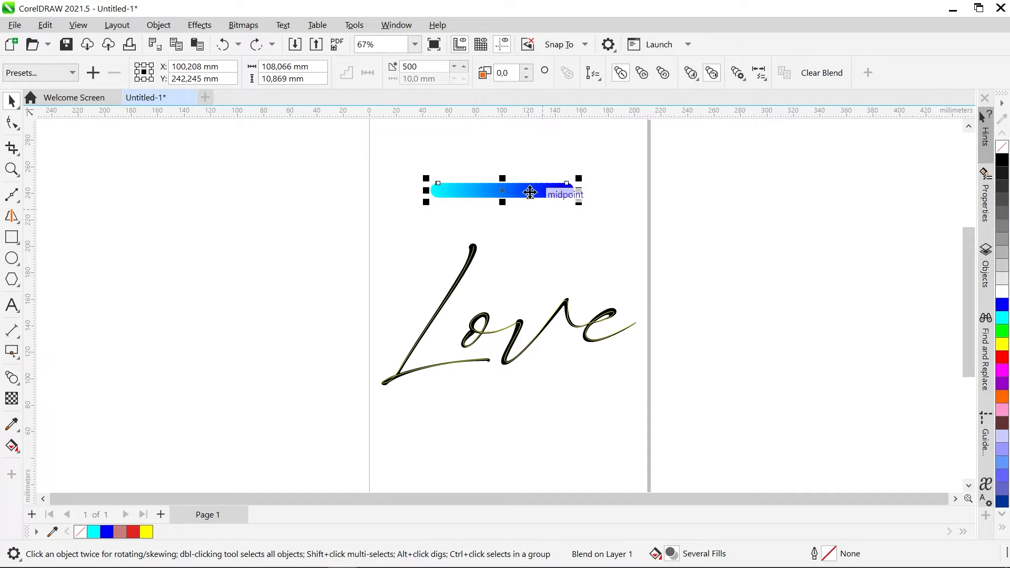
# Step: Move one blend about 18 mm below the other and fit it to the L's curve as its path
pyautogui.moveTo(530, 192)
pyautogui.mouseDown()
pyautogui.moveTo(527, 218)
pyautogui.moveTo(476, 262)
pyautogui.moveTo(472, 251)
pyautogui.mouseUp()
pyautogui.click(642, 225)
pyautogui.click(526, 215)
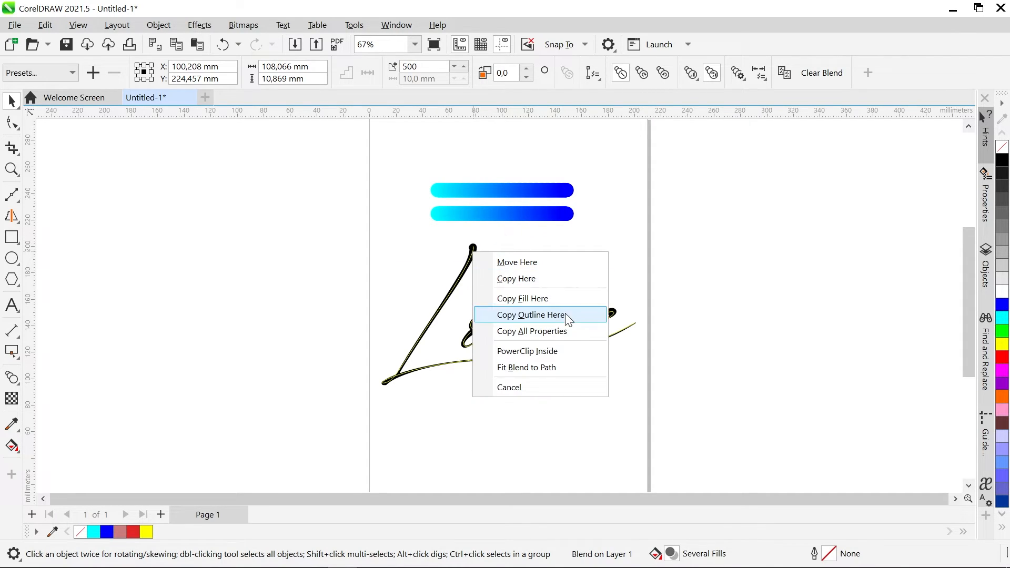
pyautogui.click(547, 375)
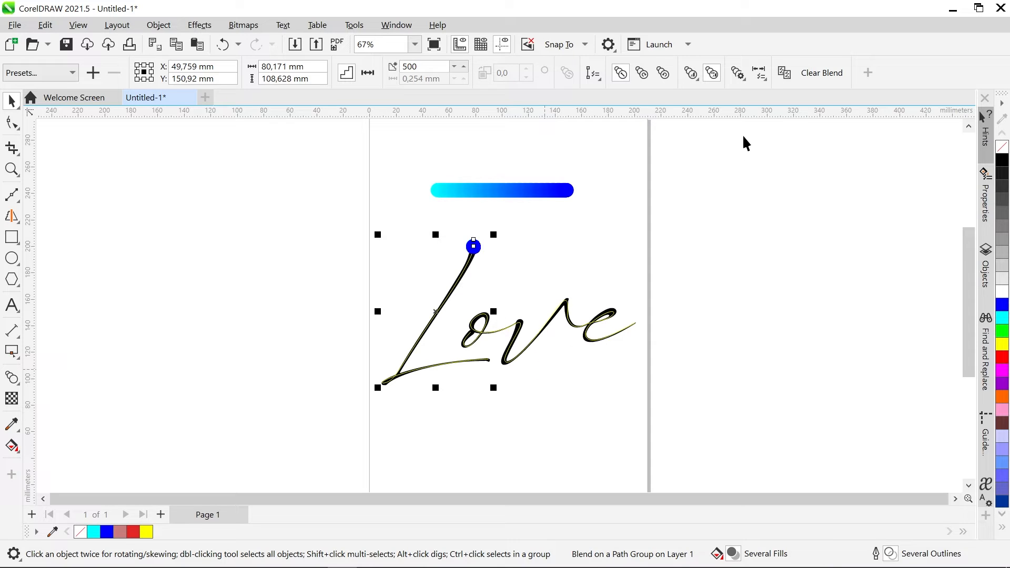
# Step: Spread the L's blend along its full path and deselect it
pyautogui.click(741, 79)
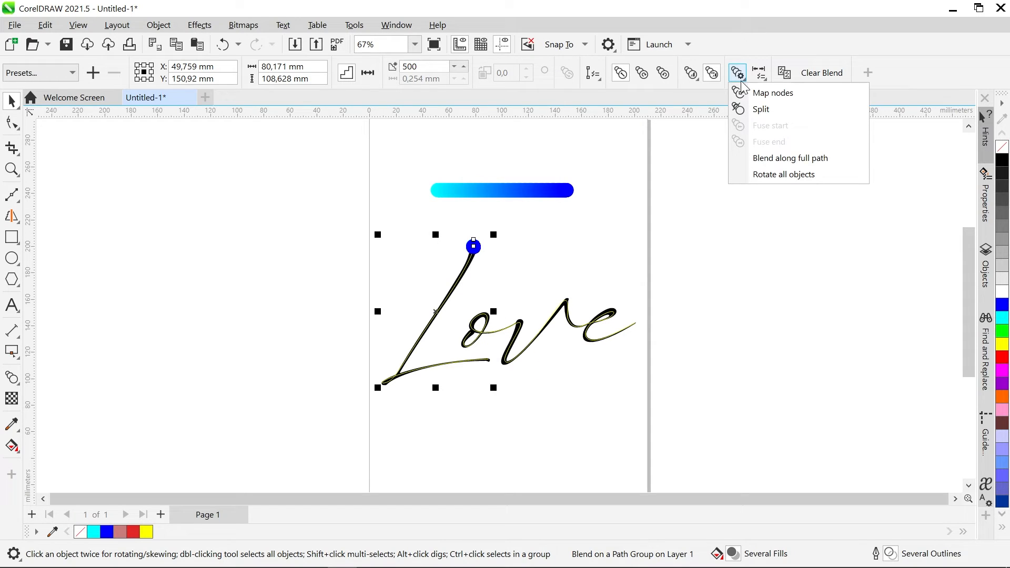
pyautogui.click(747, 161)
pyautogui.click(710, 194)
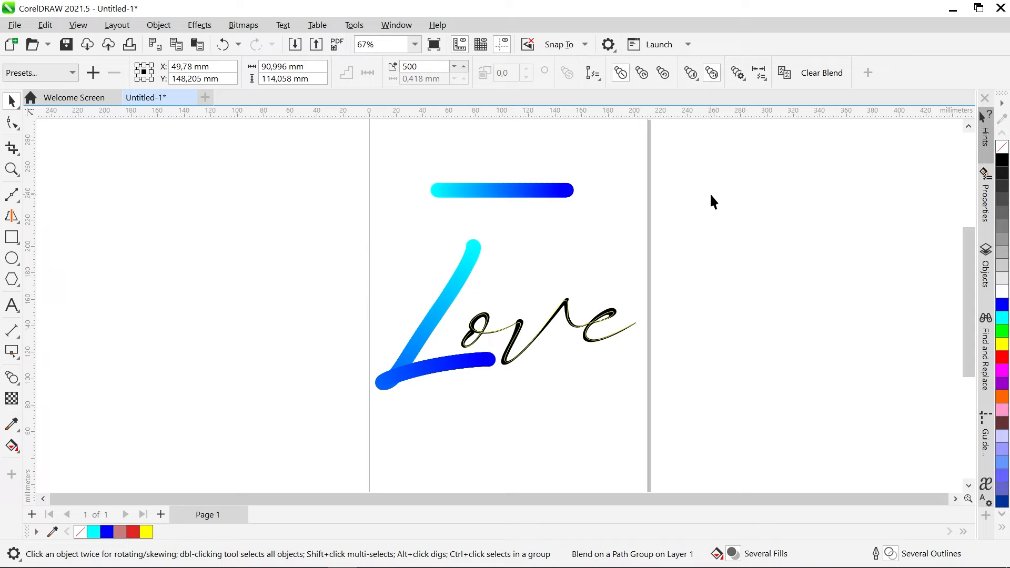
# Step: Rotate all objects of the L's blend to follow its path and deselect it
pyautogui.click(461, 264)
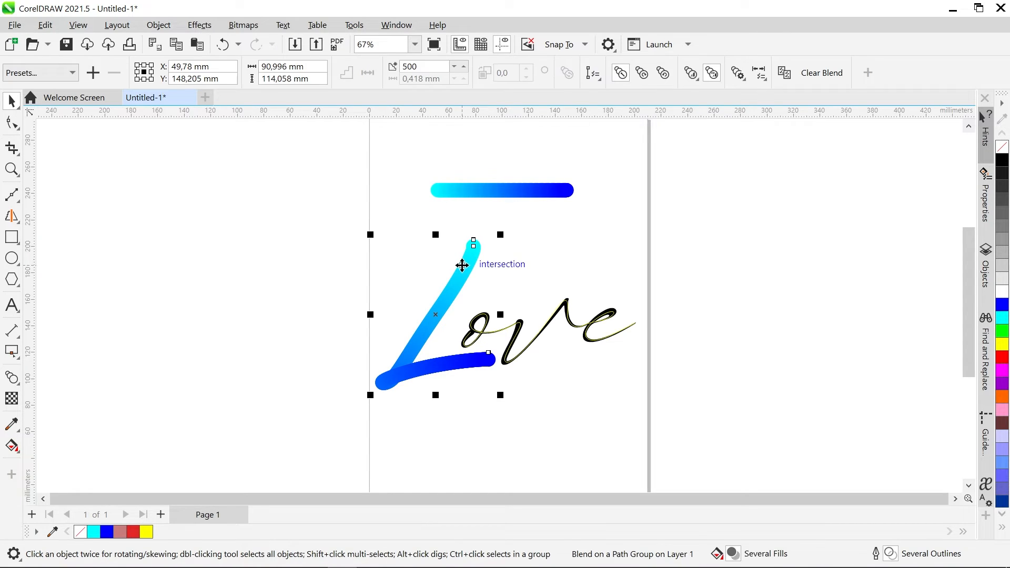
pyautogui.click(739, 74)
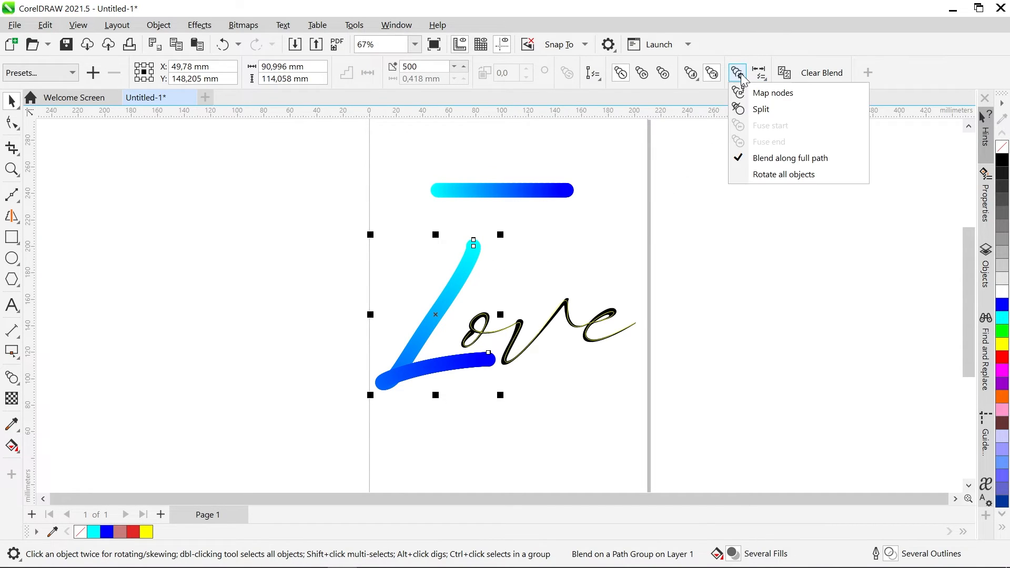
pyautogui.click(740, 175)
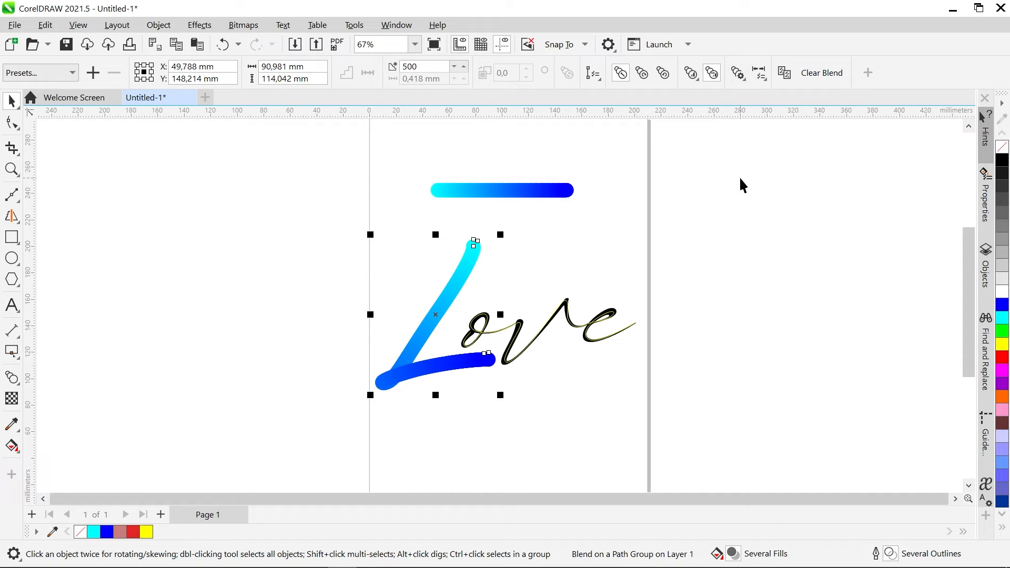
pyautogui.click(608, 229)
# Step: Delete the original black "Love" text beneath the traced curves
pyautogui.click(535, 196)
pyautogui.scroll(3, 503, 332)
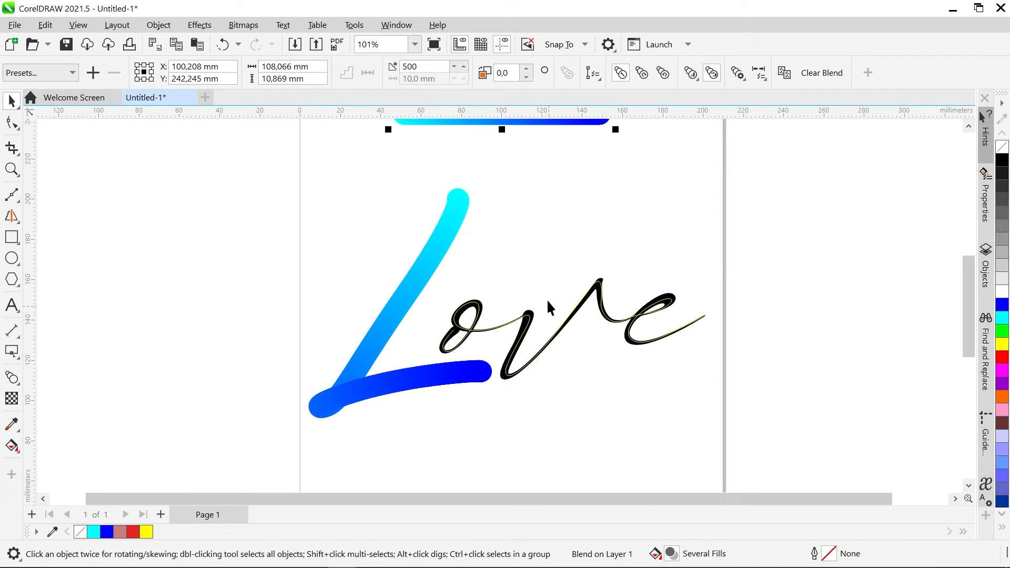
pyautogui.scroll(2, 686, 318)
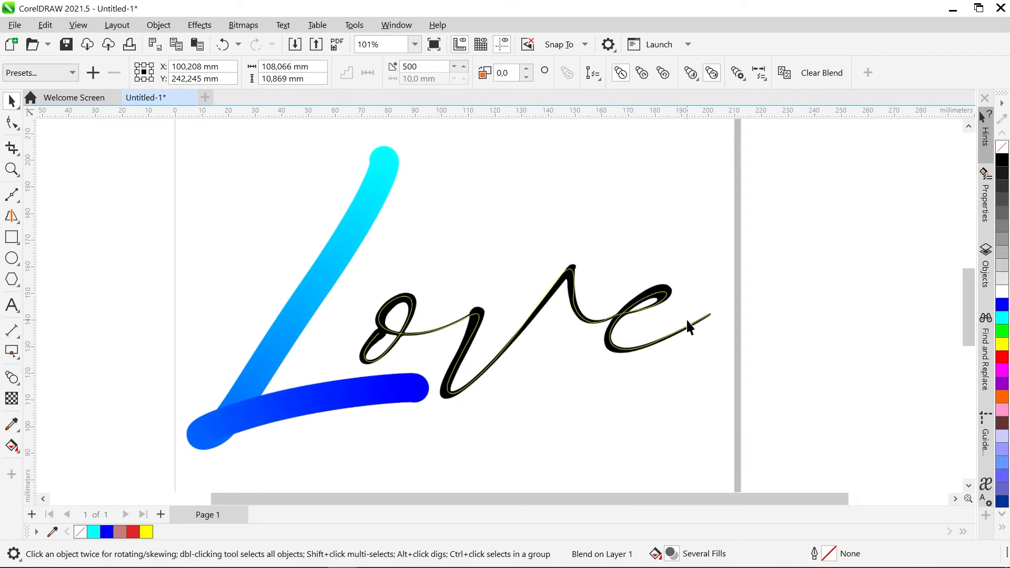
pyautogui.click(670, 289)
pyautogui.click(669, 290)
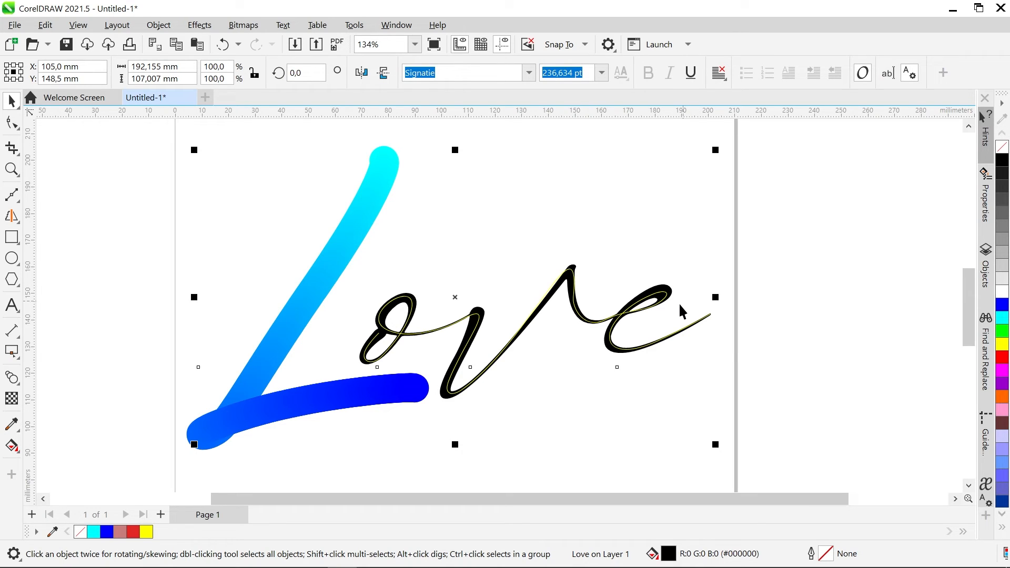
pyautogui.press('Delete')
# Step: Change the outline of the traced "ove" curve to blue and deselect it
pyautogui.click(617, 319)
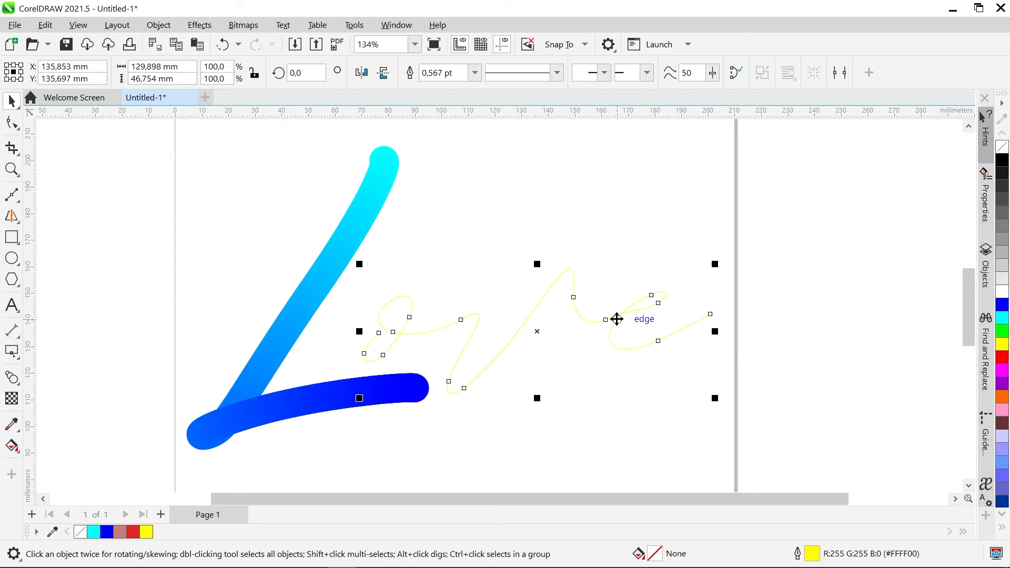
pyautogui.rightClick(1002, 305)
pyautogui.click(797, 348)
# Step: Fit the remaining straight blend above the word to the "ove" curve as its path
pyautogui.scroll(-1, 704, 398)
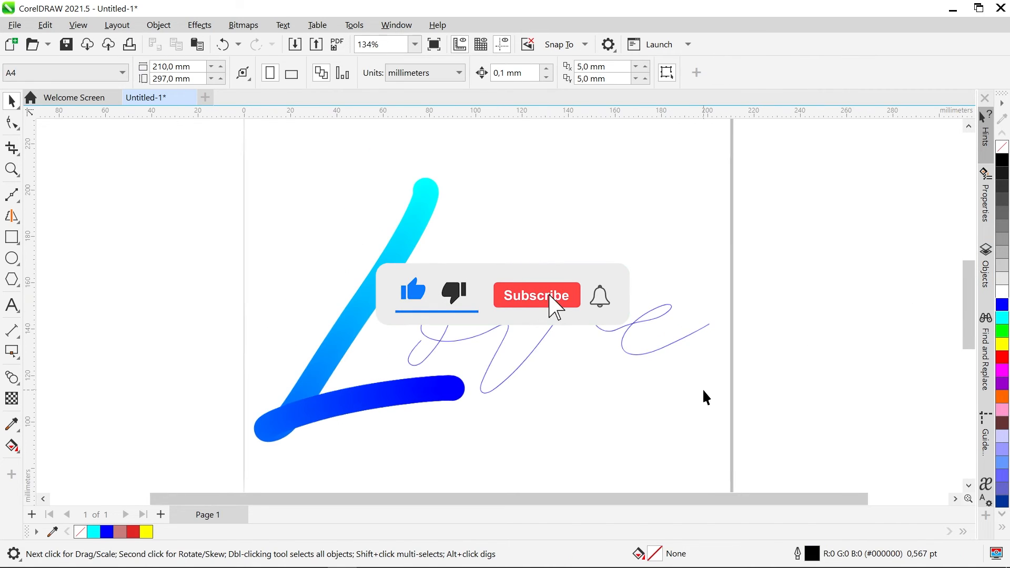
pyautogui.scroll(-2, 525, 424)
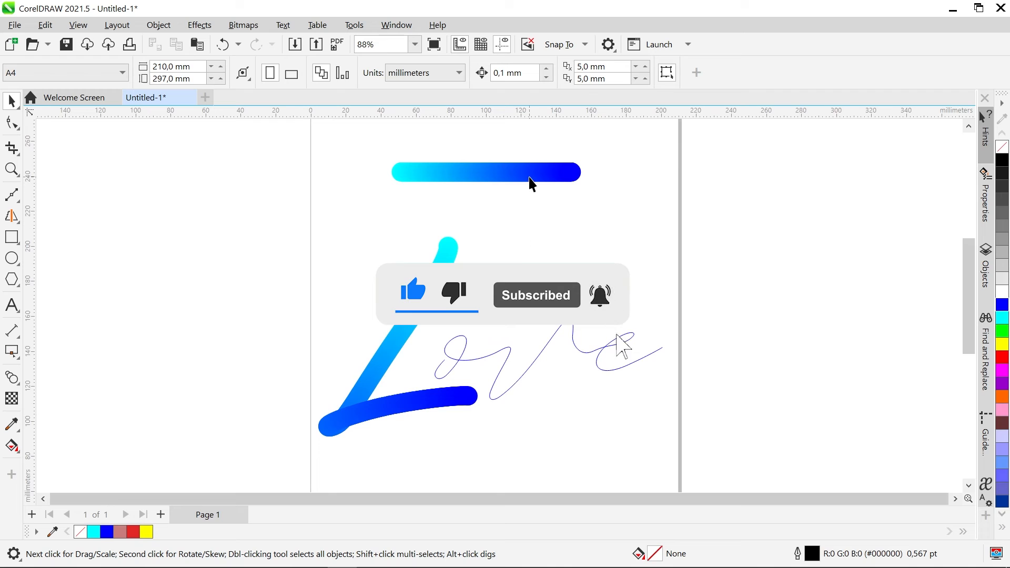
pyautogui.moveTo(529, 177); pyautogui.dragTo(560, 331)
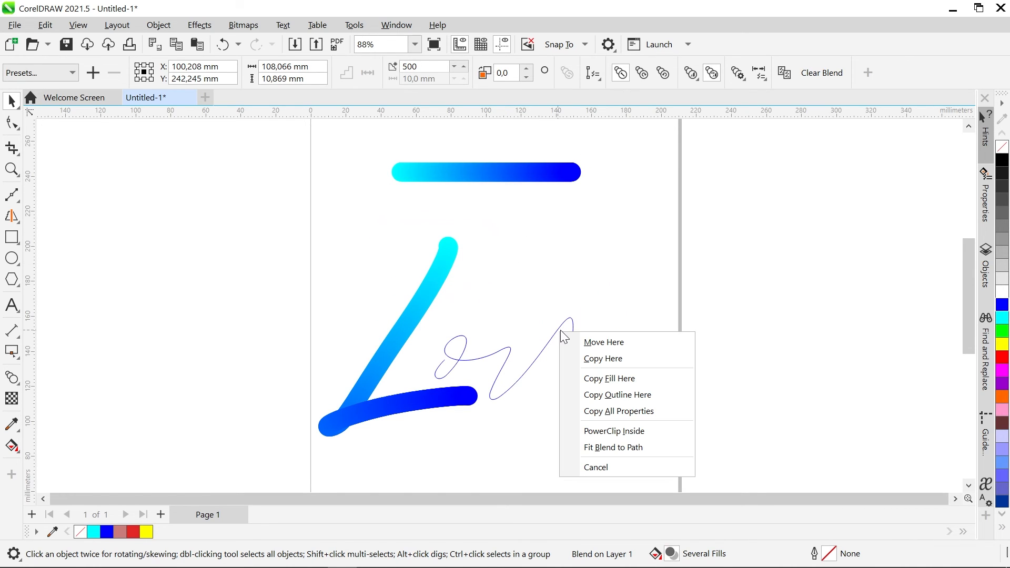
pyautogui.click(618, 449)
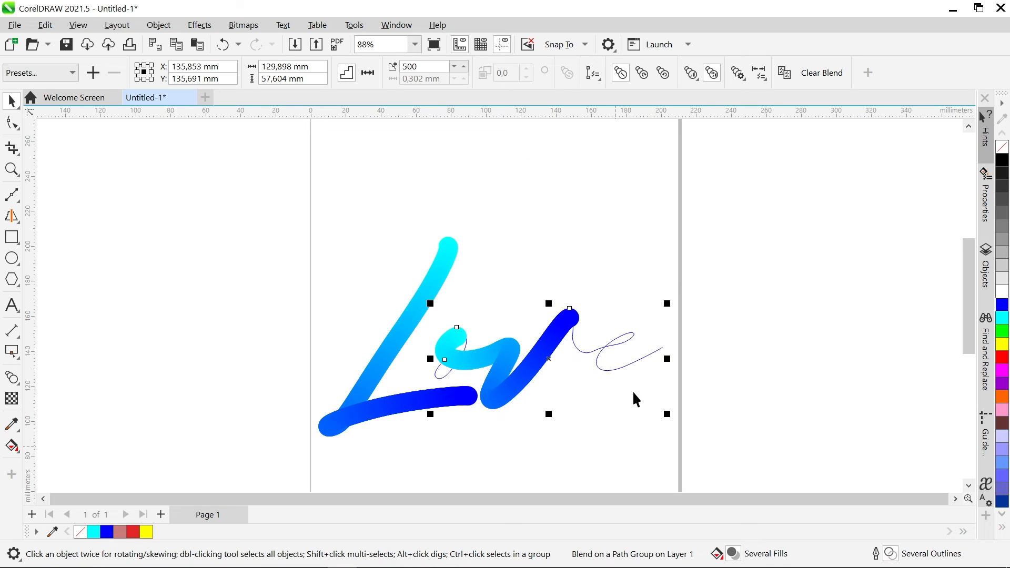
# Step: Spread the "ove" blend along its full path, deselect it and inspect the lettering up close
pyautogui.click(739, 74)
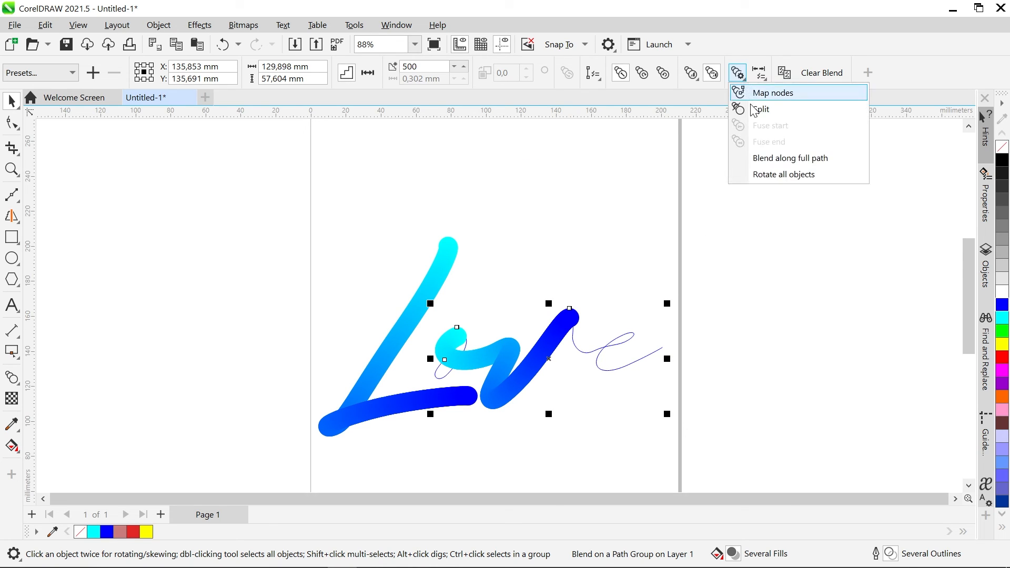
pyautogui.click(743, 156)
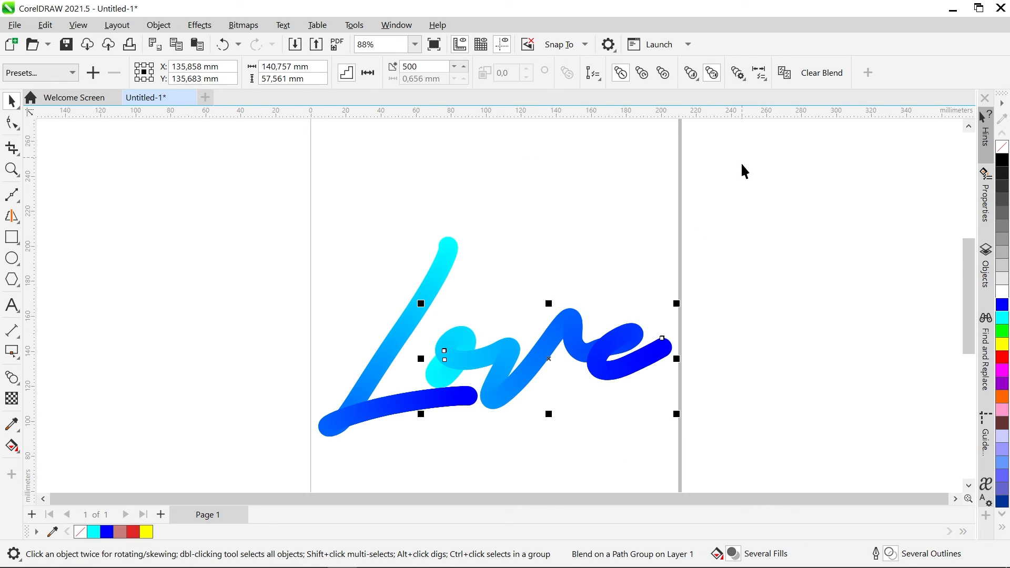
pyautogui.click(754, 245)
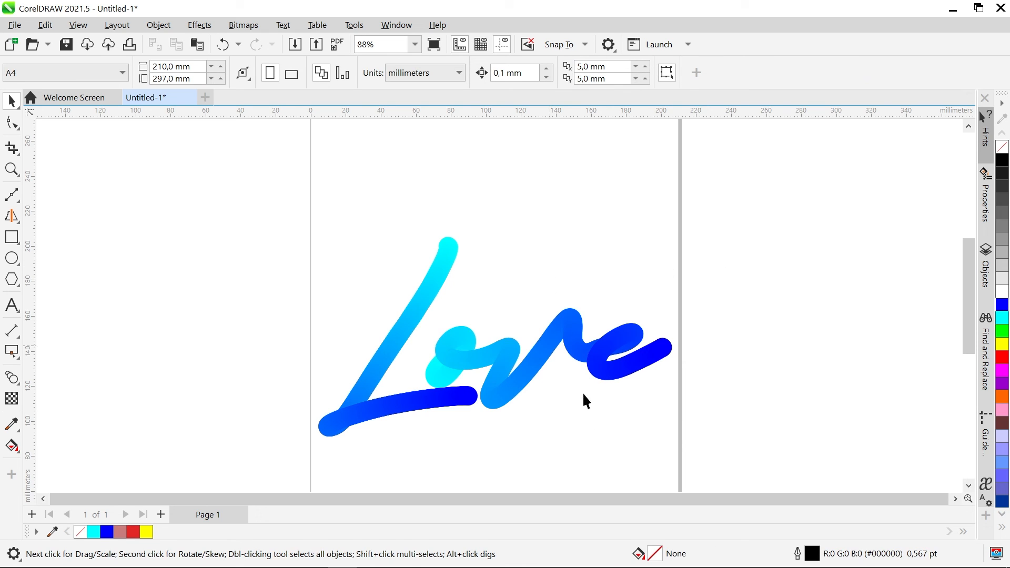
pyautogui.scroll(4, 583, 392)
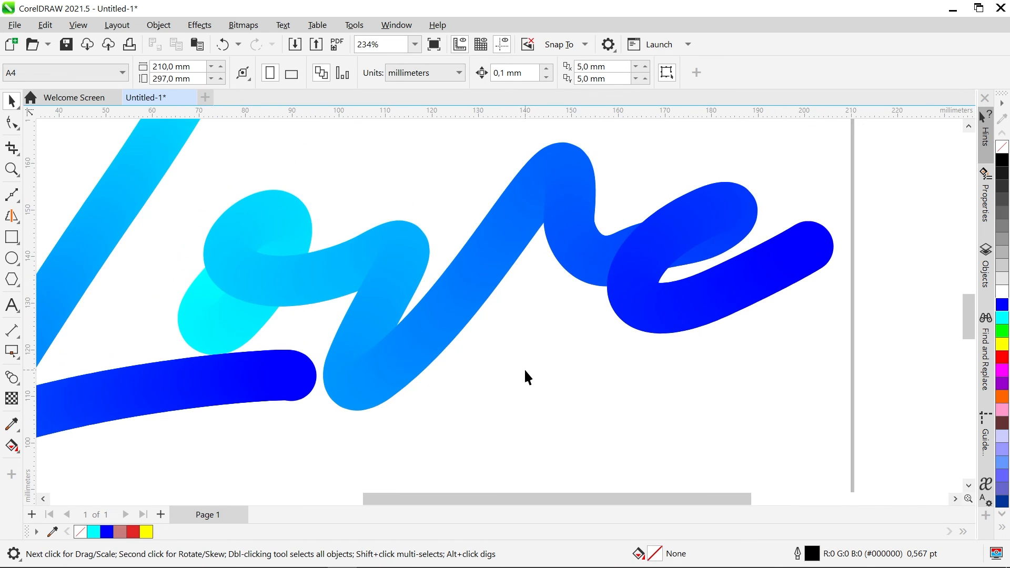
pyautogui.scroll(-4, 525, 372)
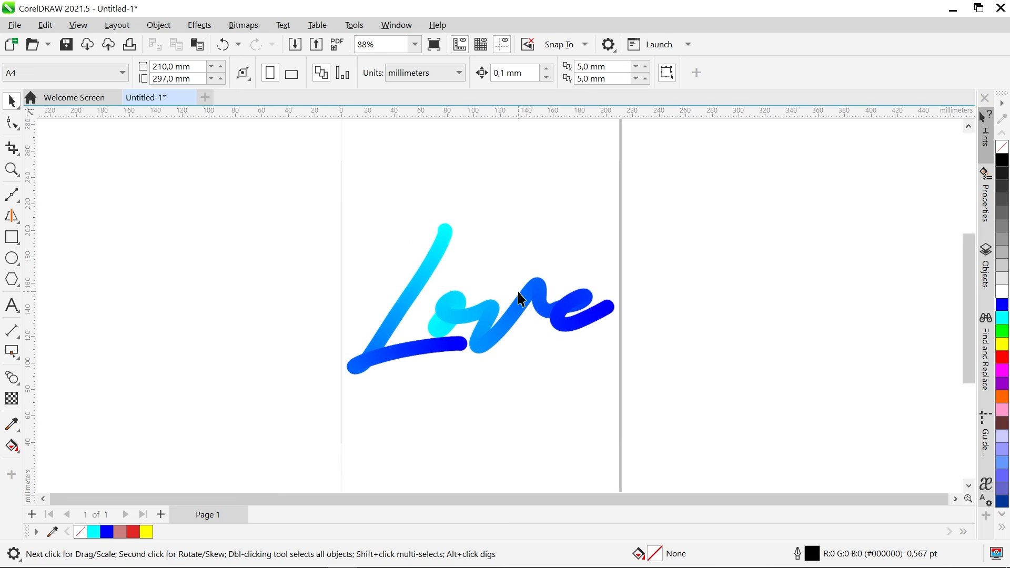